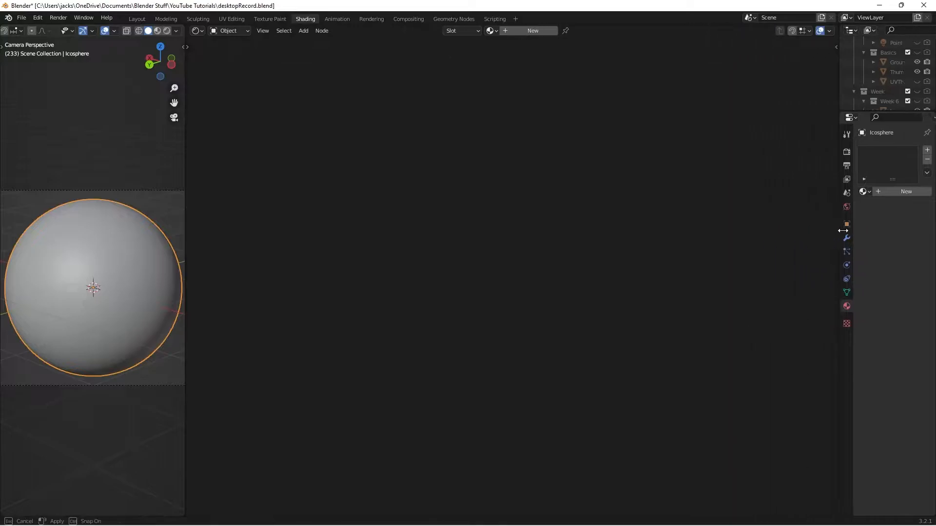
# - Switch the viewport to rendered shading and create a new material named "grape" on the icosphere
pyautogui.click(169, 32)
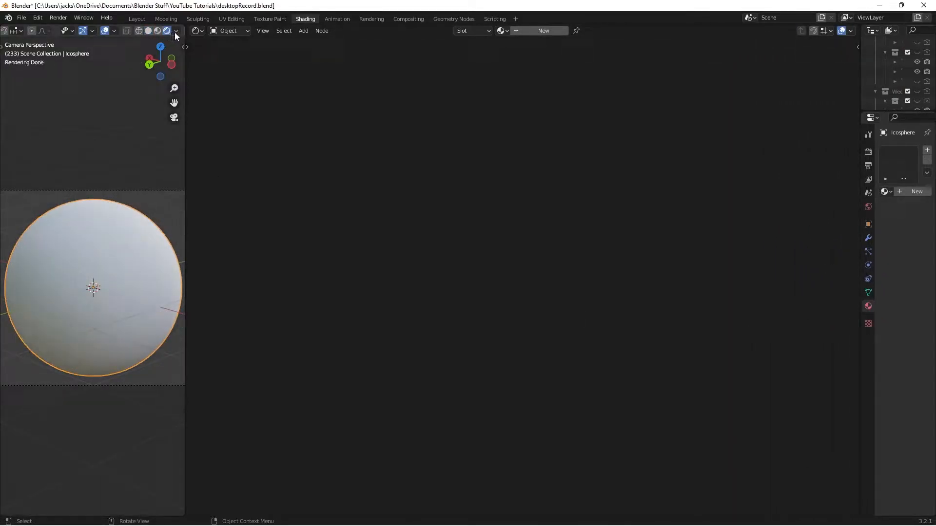
pyautogui.click(176, 33)
pyautogui.doubleClick(531, 29)
pyautogui.write('grape')
pyautogui.press('Return')
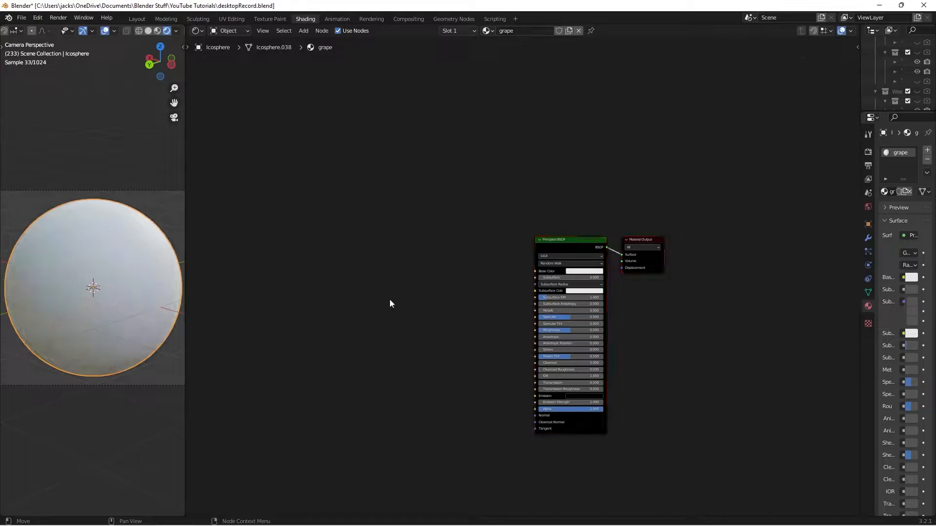
# - Add a Noise Texture node well ahead of the Principled BSDF node, leaving space between them
pyautogui.scroll(1, 420, 273)
pyautogui.hotkey('shift', 'a')
pyautogui.write('noise')
pyautogui.press('Down')
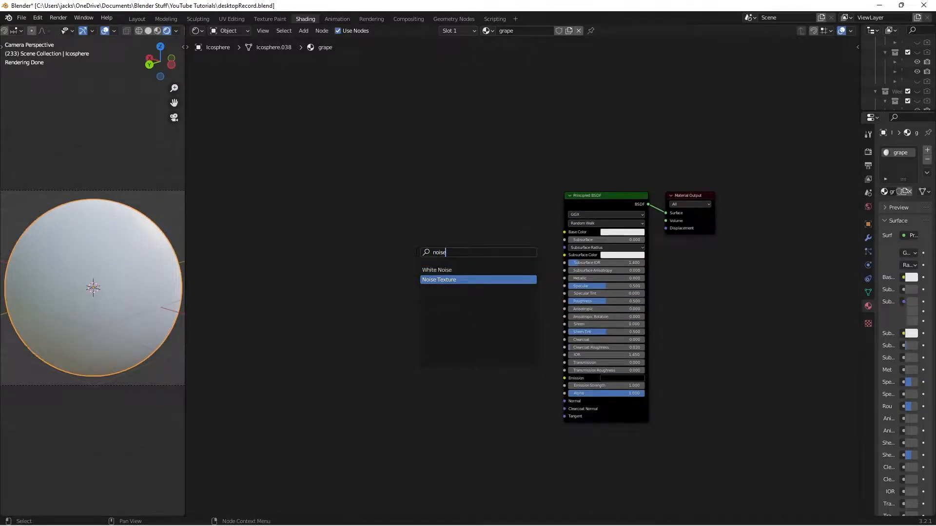
pyautogui.press('Return')
pyautogui.click(288, 217)
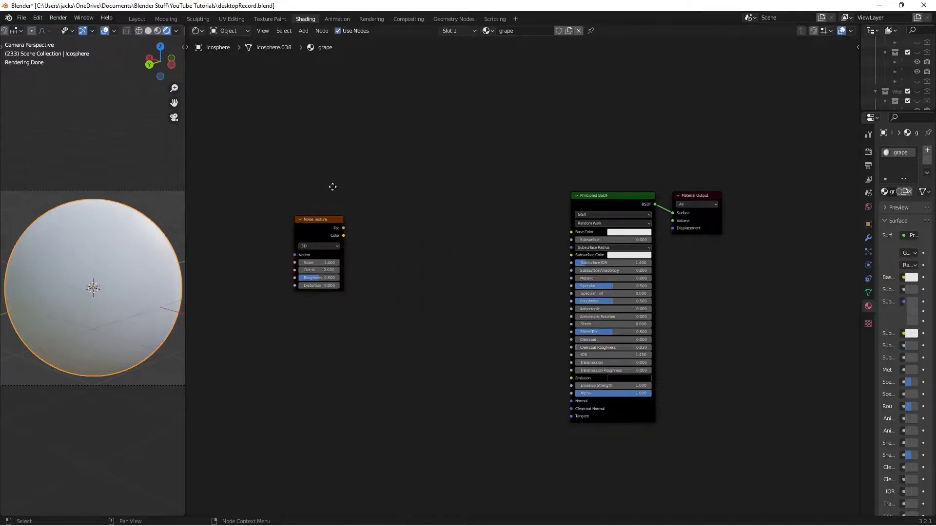
pyautogui.scroll(2, 448, 227)
pyautogui.moveTo(448, 226); pyautogui.dragTo(430, 233)
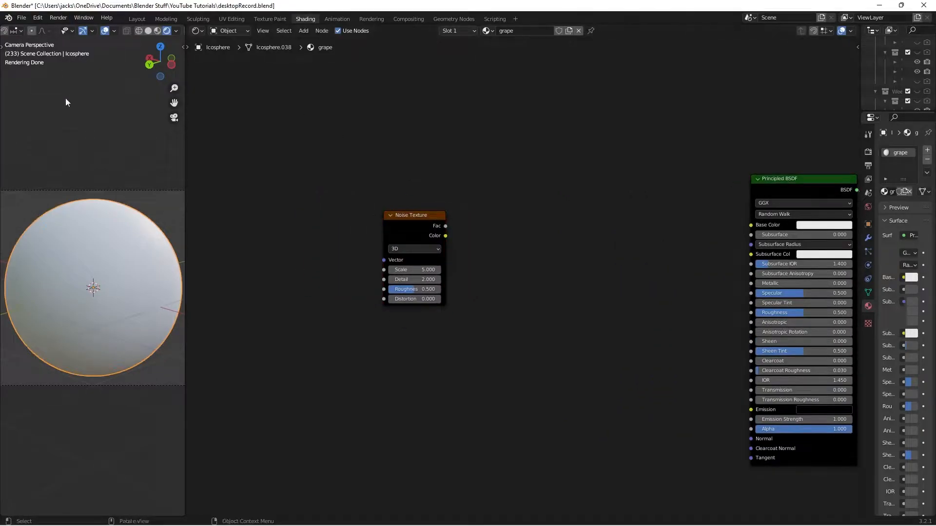
# - Look up the Node Wrangler add-on in the preferences to check that it is enabled
pyautogui.click(38, 17)
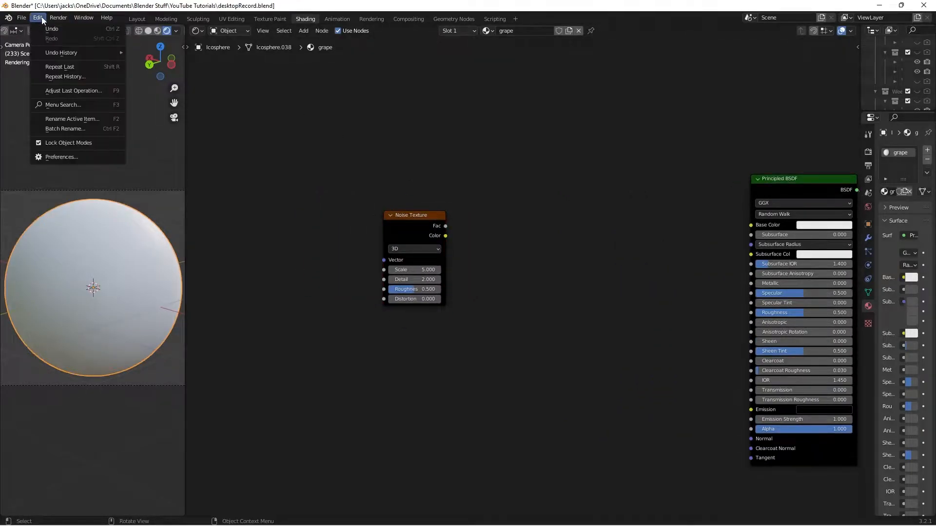
pyautogui.click(66, 157)
pyautogui.click(285, 52)
pyautogui.write('node')
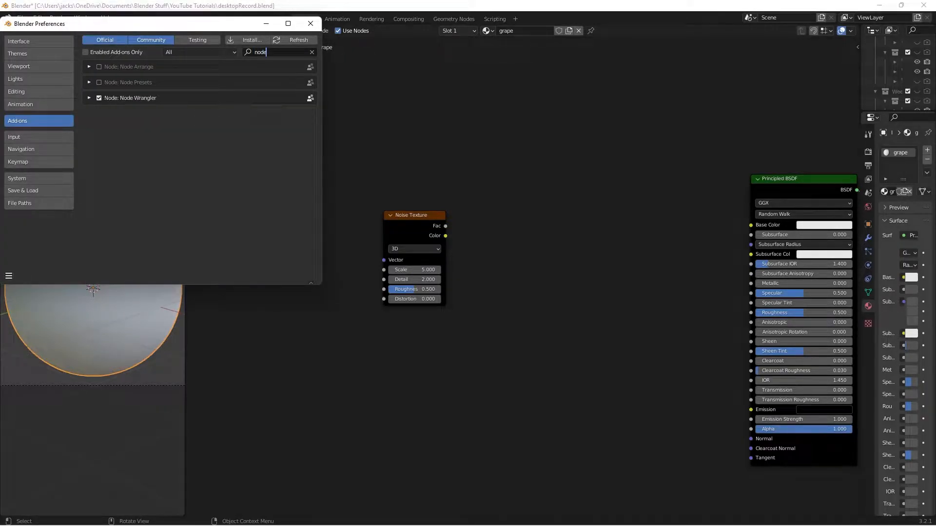
pyautogui.click(310, 23)
# - Add Texture Coordinate and Mapping nodes feeding the Noise Texture's Vector input
pyautogui.scroll(1, 378, 215)
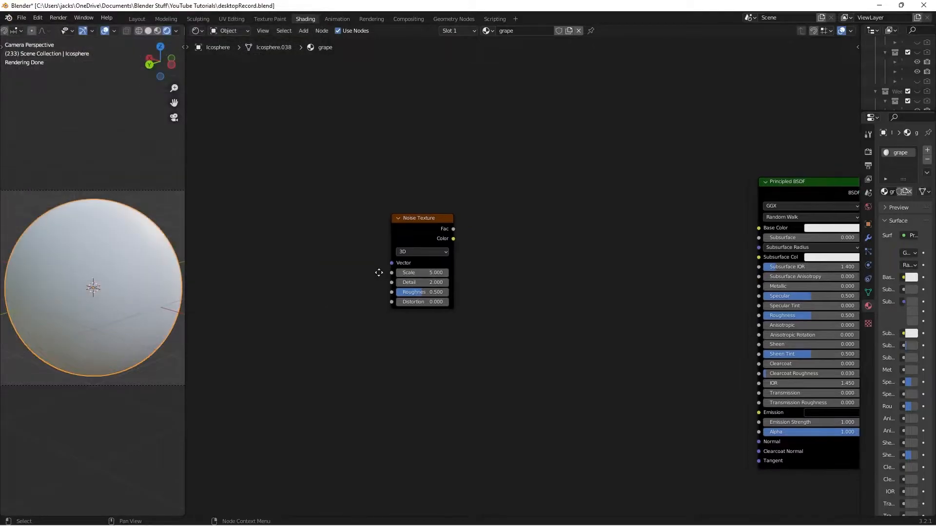
pyautogui.moveTo(379, 214); pyautogui.dragTo(364, 230)
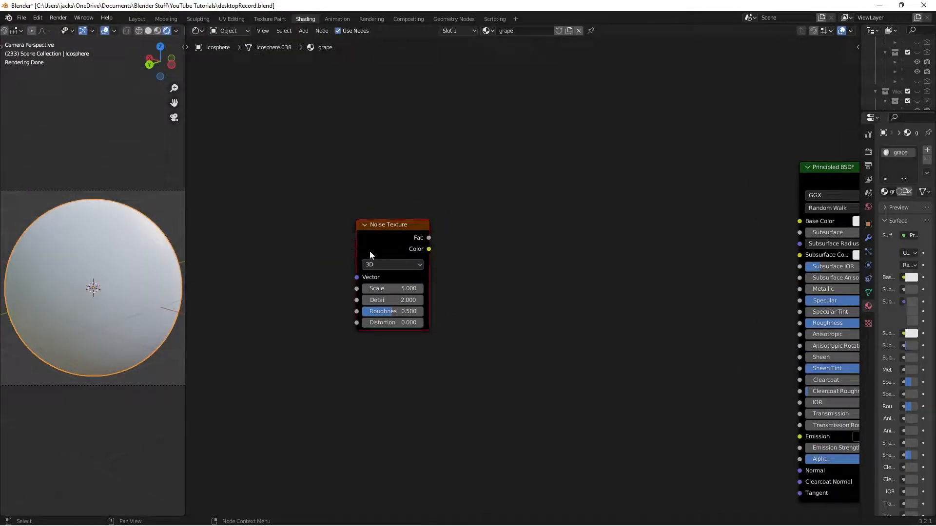
pyautogui.hotkey('ctrl', 't')
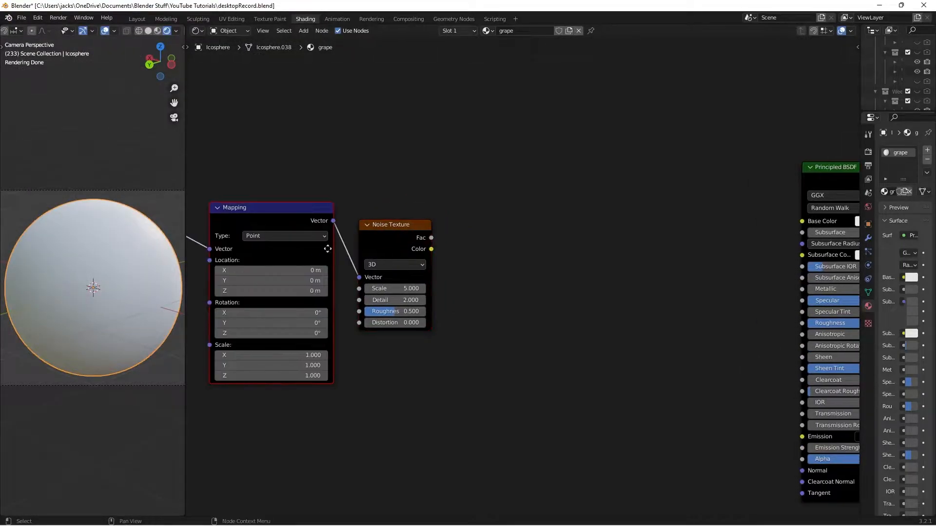
pyautogui.moveTo(315, 248); pyautogui.dragTo(427, 248, button='middle')
pyautogui.click(375, 182)
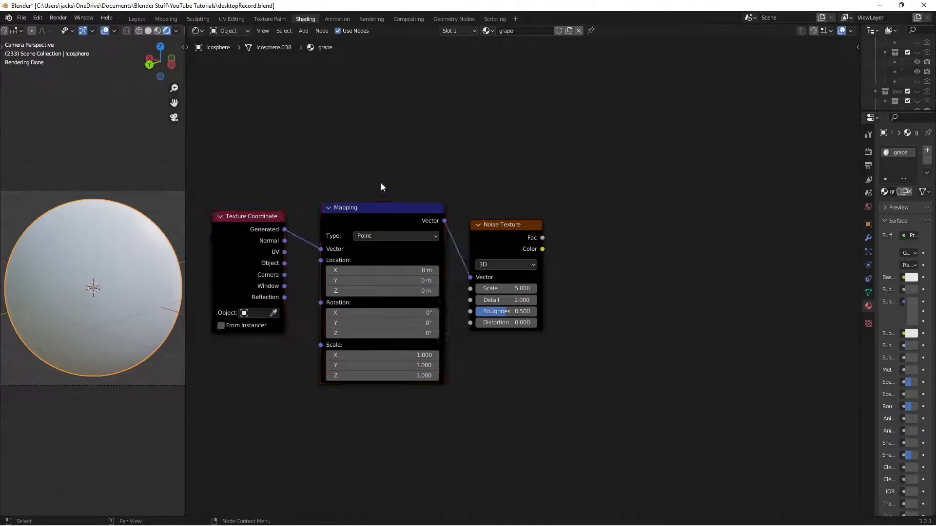
# - Preview the Noise Texture on the sphere and feed the Mapping node from the Object texture coordinates
pyautogui.keyDown('ctrl'); pyautogui.keyDown('shift'); pyautogui.click(500, 240); pyautogui.keyUp('shift'); pyautogui.keyUp('ctrl')
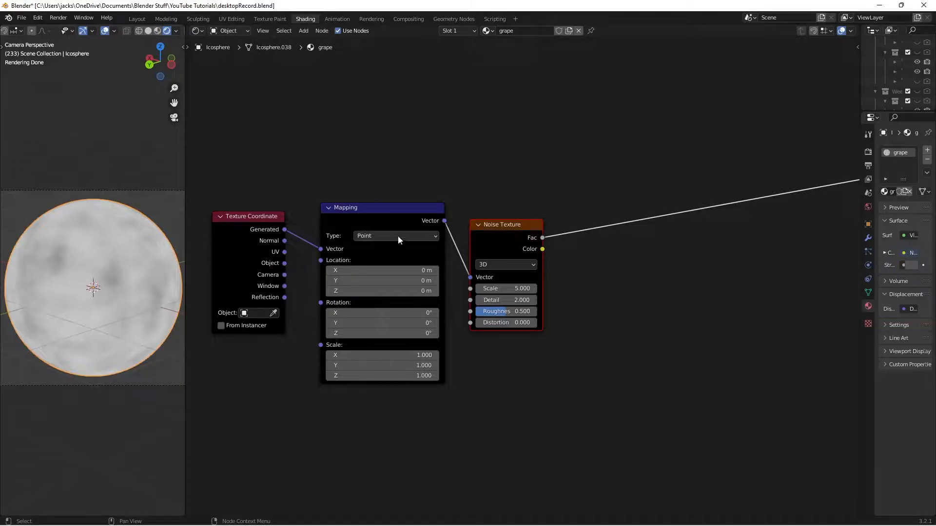
pyautogui.moveTo(284, 264); pyautogui.dragTo(299, 215)
pyautogui.moveTo(330, 251); pyautogui.dragTo(333, 253)
pyautogui.moveTo(729, 265); pyautogui.dragTo(526, 239, button='middle')
pyautogui.scroll(-2, 478, 231)
pyautogui.scroll(1, 470, 231)
pyautogui.moveTo(450, 239); pyautogui.dragTo(475, 251, button='middle')
pyautogui.scroll(2, 475, 251)
pyautogui.moveTo(415, 273); pyautogui.dragTo(448, 280, button='middle')
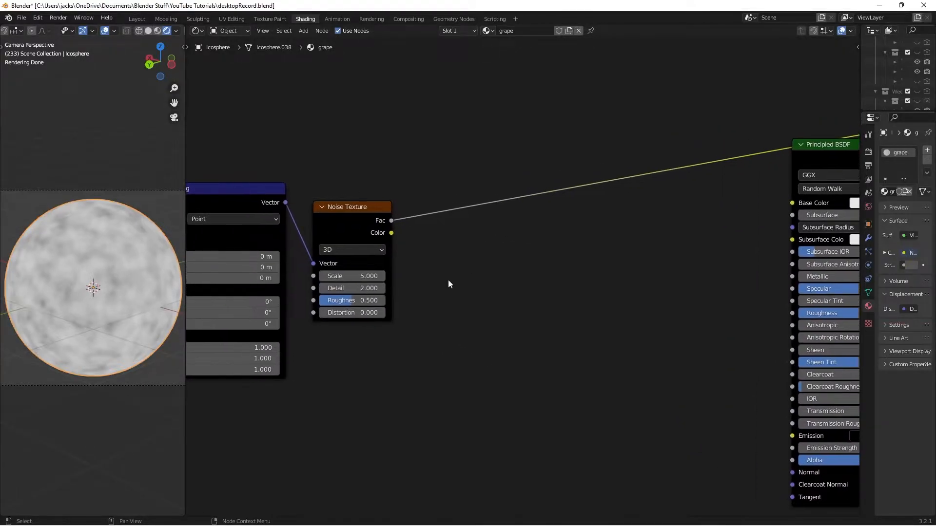
# - Set the Noise Texture's scale to 3, detail to 16 and roughness to 0.65
pyautogui.click(347, 276)
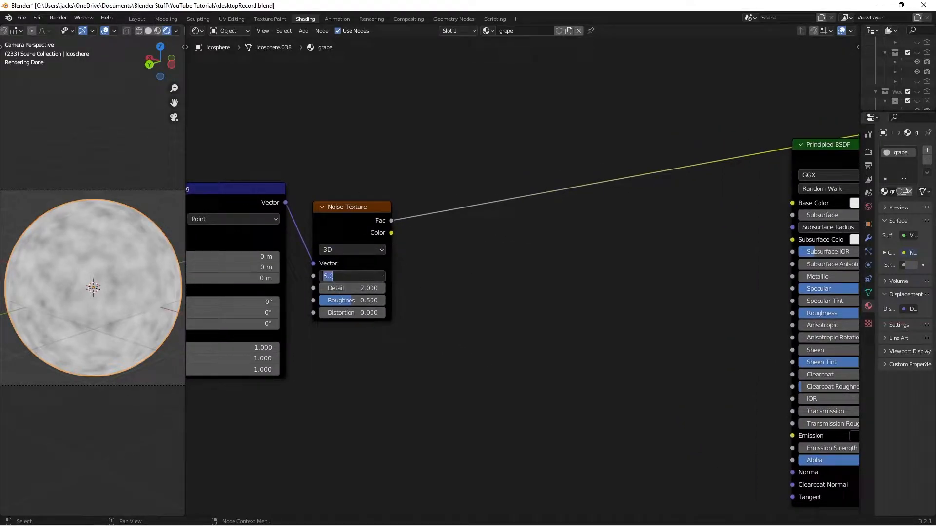
pyautogui.write('3')
pyautogui.press('Return')
pyautogui.click(339, 289)
pyautogui.write('16')
pyautogui.press('Return')
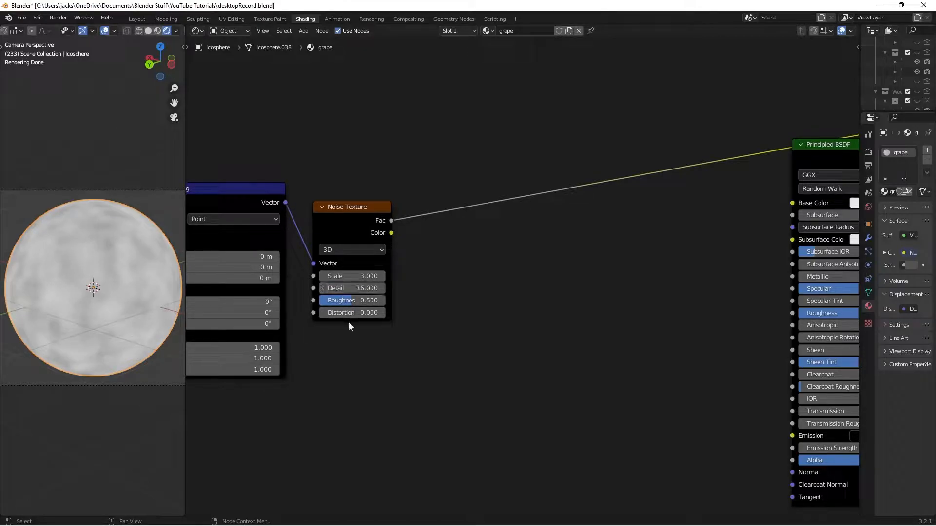
pyautogui.click(350, 300)
pyautogui.write('0.65')
pyautogui.press('Return')
# - Insert a Map Range node on the link coming out of the Noise Texture's Fac output
pyautogui.hotkey('shift', 'a')
pyautogui.click(547, 294)
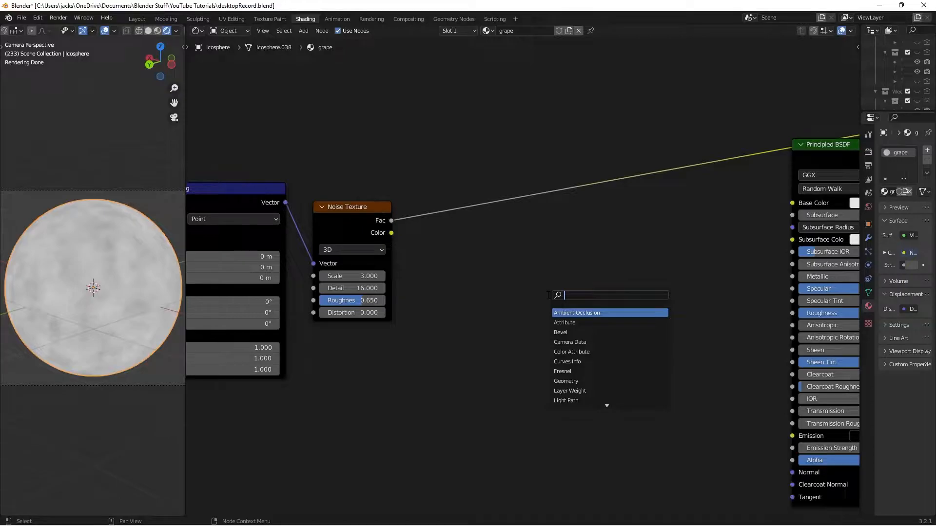
pyautogui.write('map')
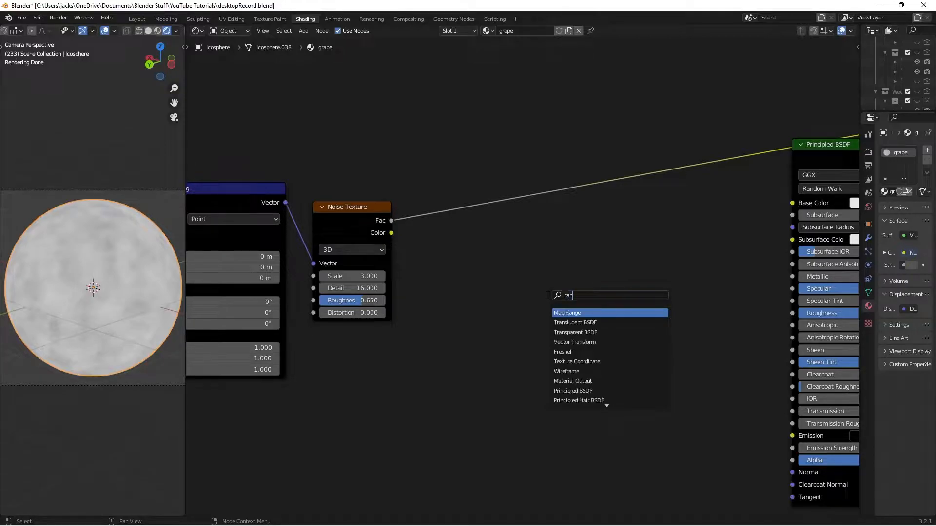
pyautogui.press('Return')
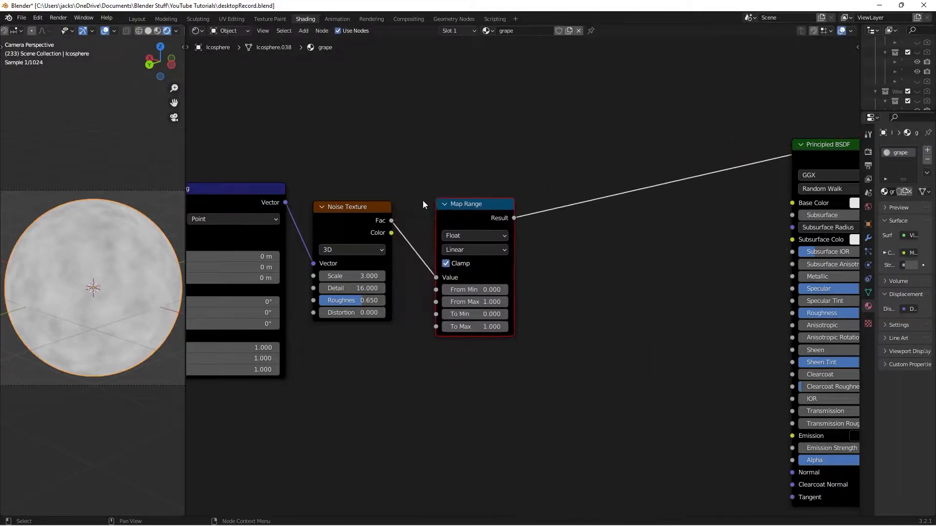
pyautogui.click(417, 211)
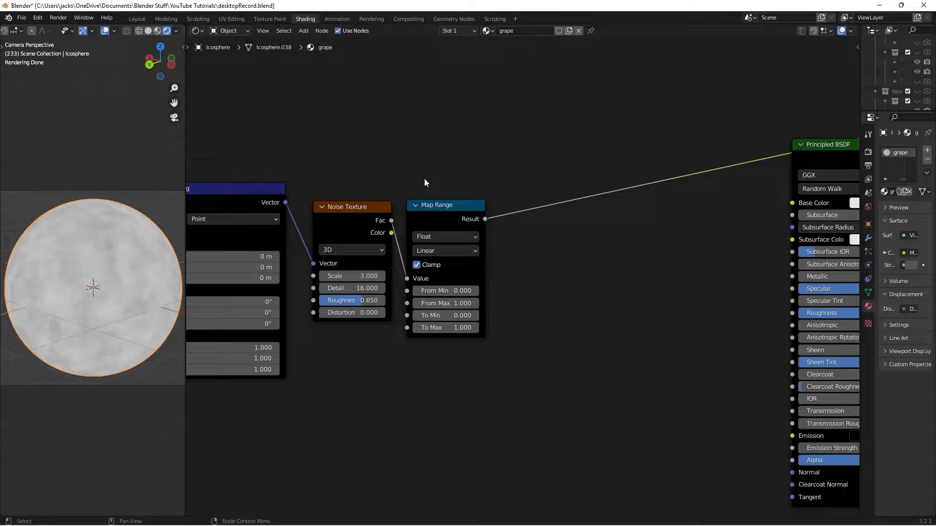
# - Move the four texture nodes together farther away from the Principled BSDF and save the file
pyautogui.scroll(-3, 424, 179)
pyautogui.moveTo(436, 162); pyautogui.dragTo(561, 140, button='middle')
pyautogui.scroll(-1, 560, 140)
pyautogui.moveTo(269, 167); pyautogui.dragTo(731, 343)
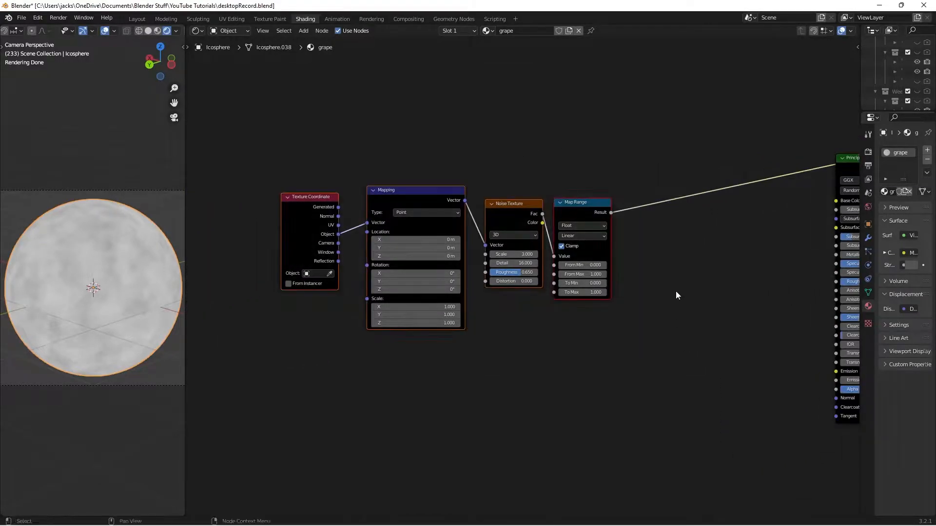
pyautogui.press('g')
pyautogui.click(569, 282)
pyautogui.hotkey('ctrl', 's')
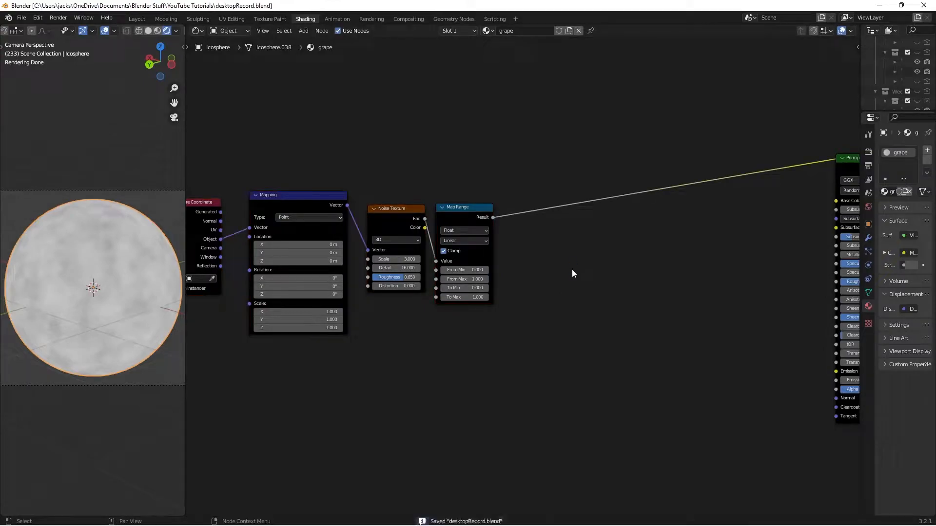
# - Set the Map Range node's From Min to 0.45 and From Max to 0.8, and save the file
pyautogui.scroll(3, 572, 269)
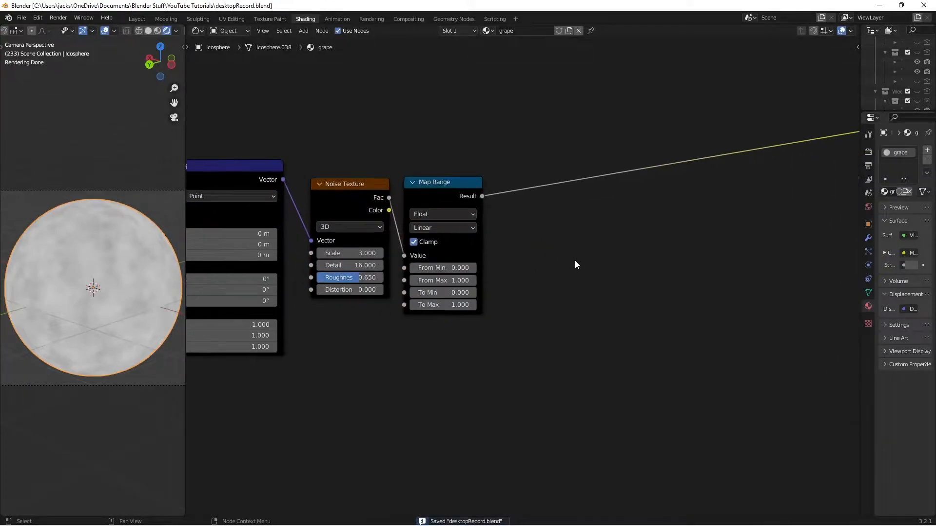
pyautogui.click(436, 276)
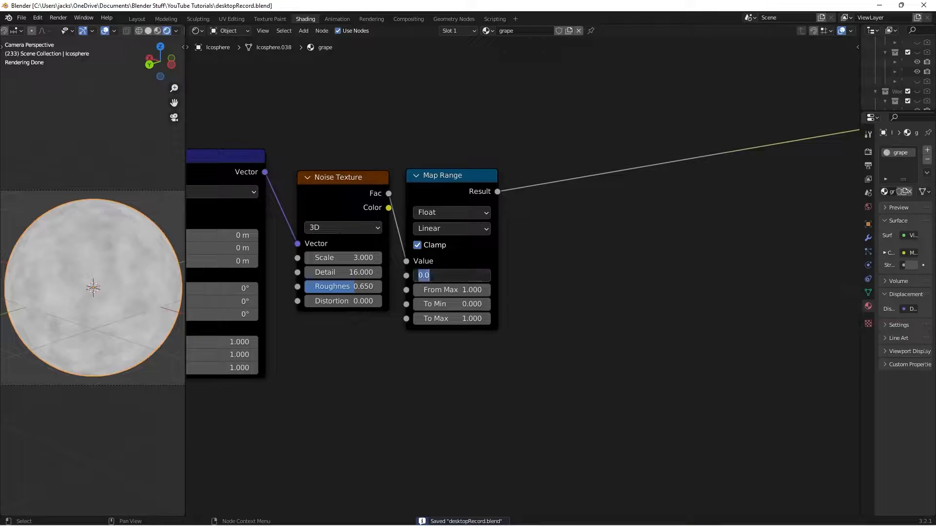
pyautogui.write('.45')
pyautogui.press('Return')
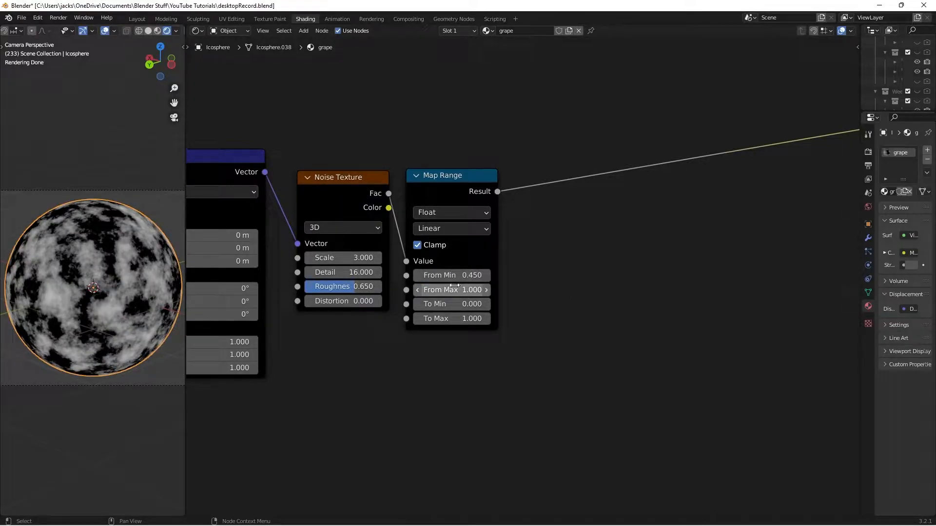
pyautogui.click(455, 288)
pyautogui.write('.8')
pyautogui.press('Return')
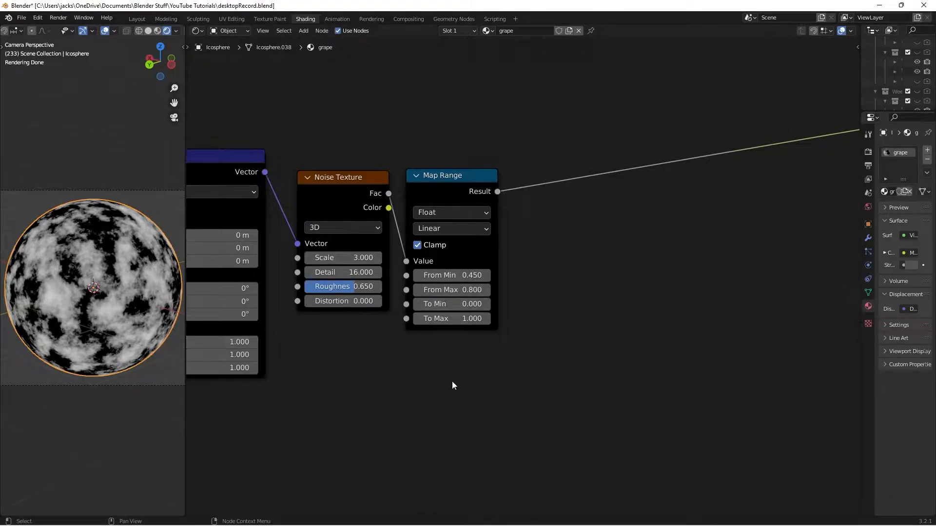
pyautogui.hotkey('ctrl', 's')
pyautogui.moveTo(451, 180); pyautogui.dragTo(452, 180)
pyautogui.click(443, 432)
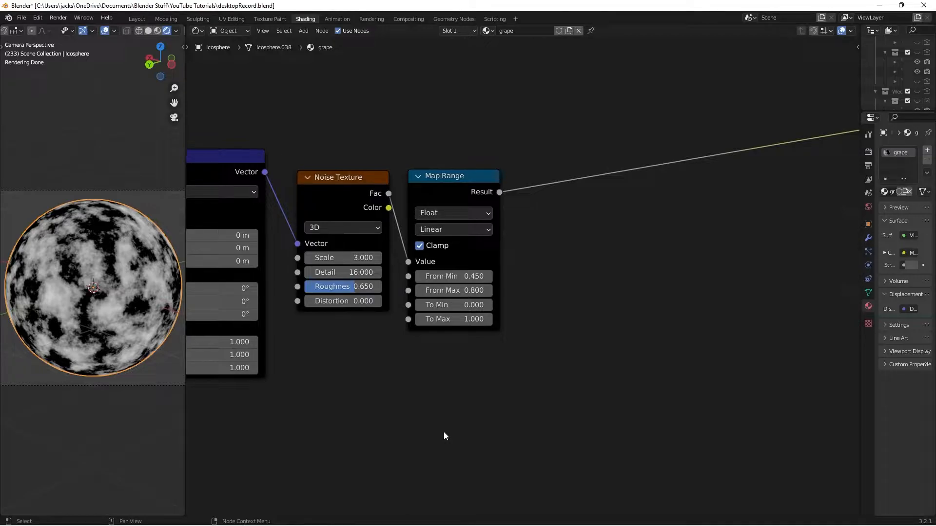
pyautogui.moveTo(432, 174)
pyautogui.mouseDown()
pyautogui.moveTo(425, 171)
pyautogui.moveTo(425, 185)
pyautogui.mouseUp()
pyautogui.click(452, 142)
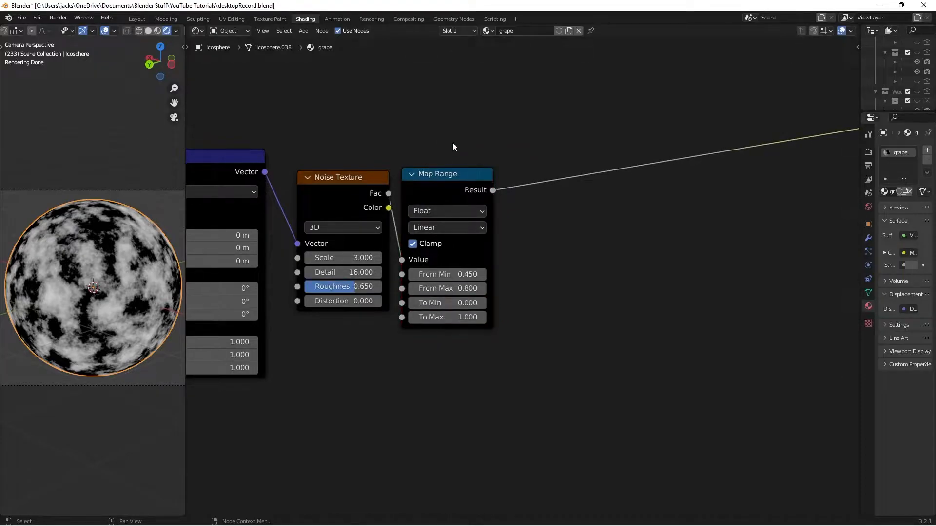
# - Set the Map Range node's To Max to 0.5 and save the file
pyautogui.click(453, 317)
pyautogui.press('BackSpace')
pyautogui.write('0.5')
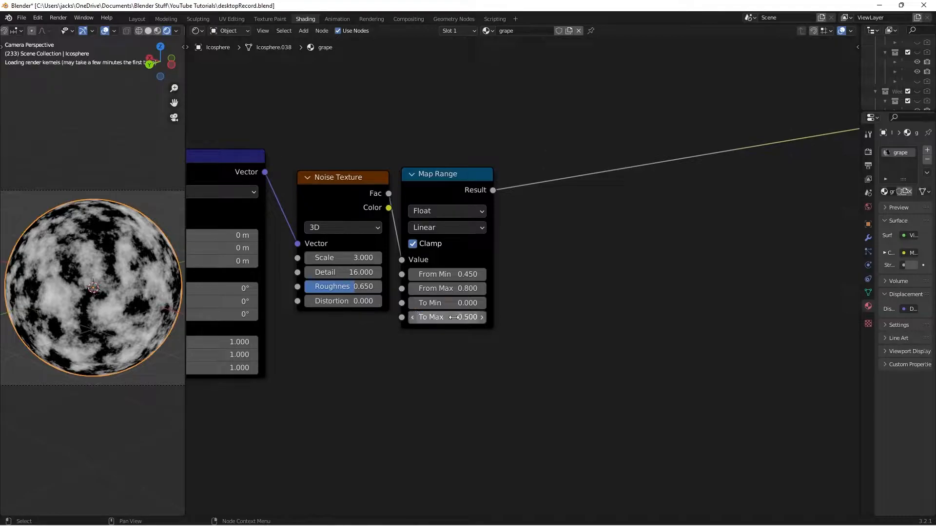
pyautogui.press('Return')
pyautogui.moveTo(435, 172); pyautogui.dragTo(442, 170)
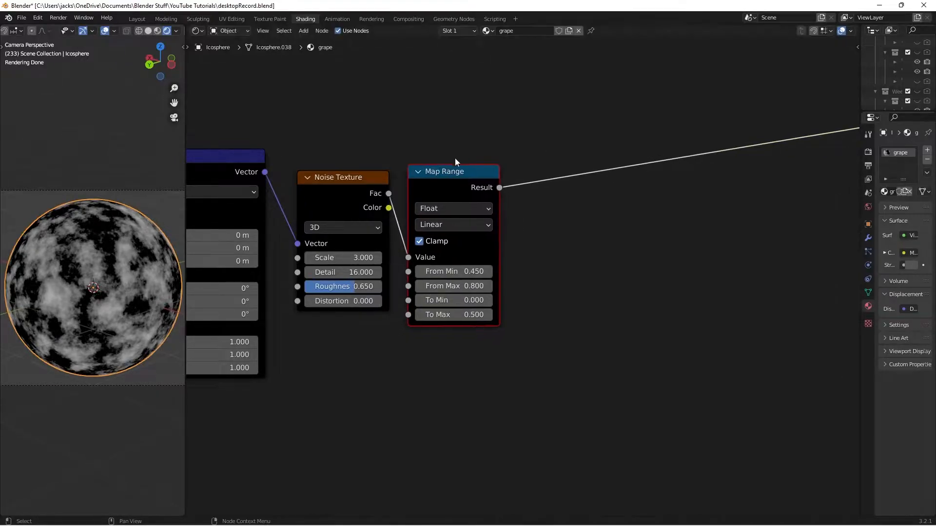
pyautogui.hotkey('ctrl', 's')
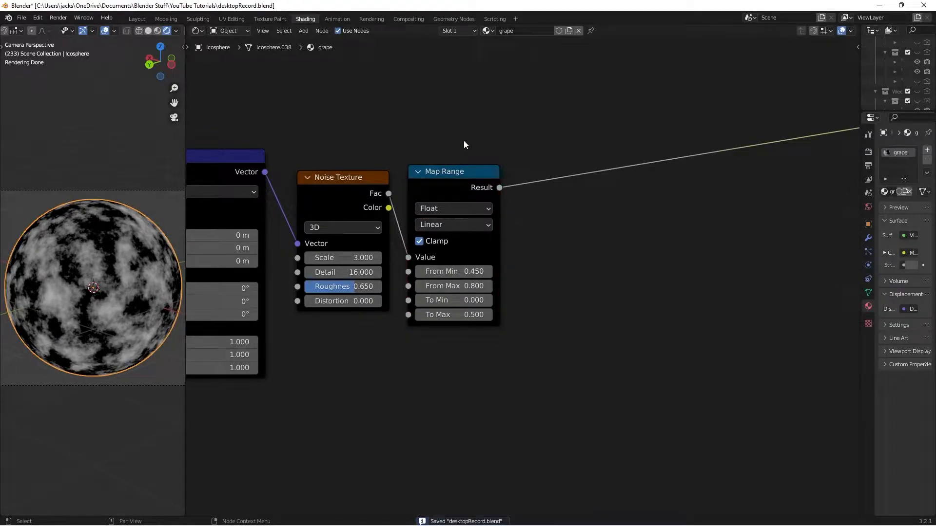
pyautogui.moveTo(507, 127); pyautogui.dragTo(511, 141, button='middle')
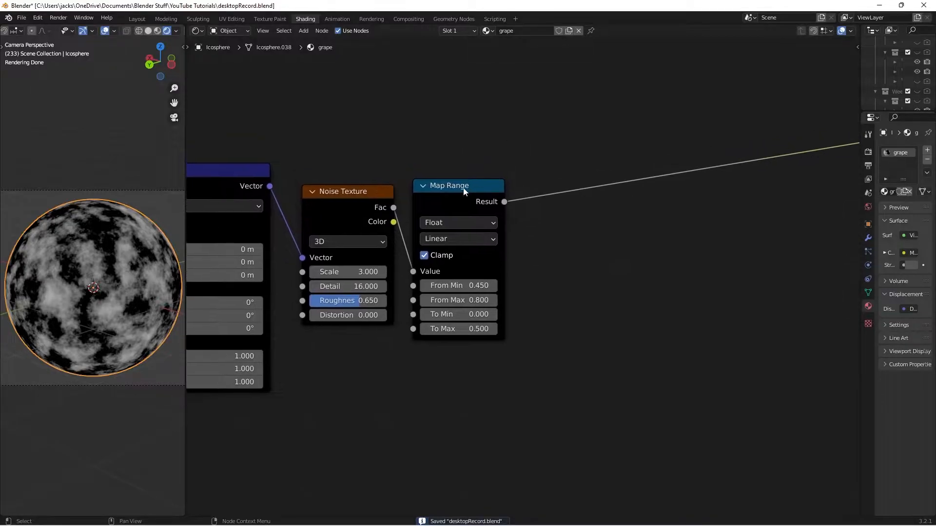
pyautogui.moveTo(463, 190); pyautogui.dragTo(466, 194)
pyautogui.click(461, 169)
pyautogui.hotkey('ctrl', 's')
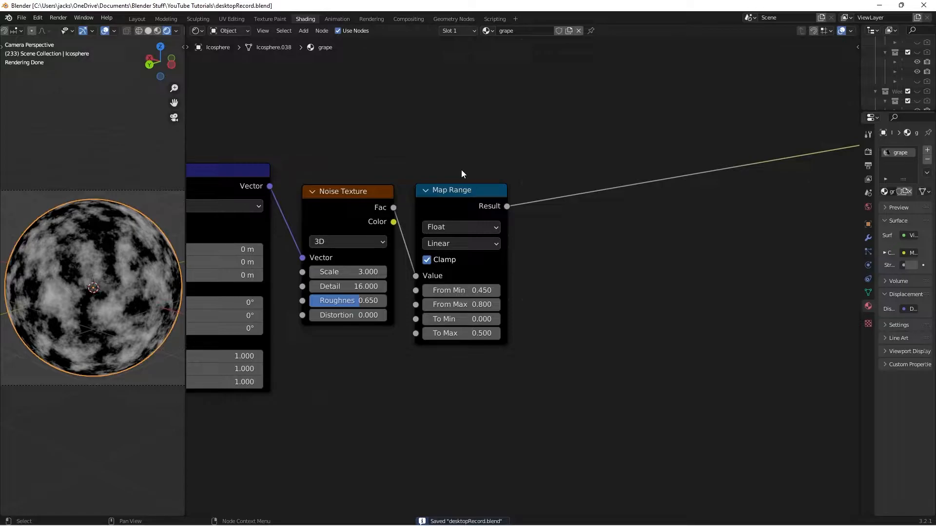
# - Add a Bump node below and before the Principled BSDF, and connect the Map Range Result to its Height
pyautogui.scroll(-2, 557, 300)
pyautogui.hotkey('shift', 'a')
pyautogui.click(578, 240)
pyautogui.write('bum')
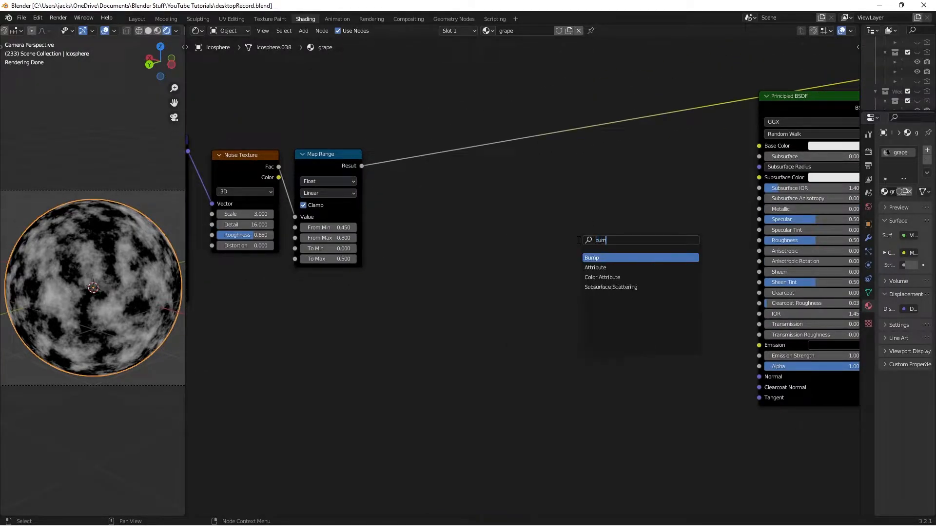
pyautogui.press('Return')
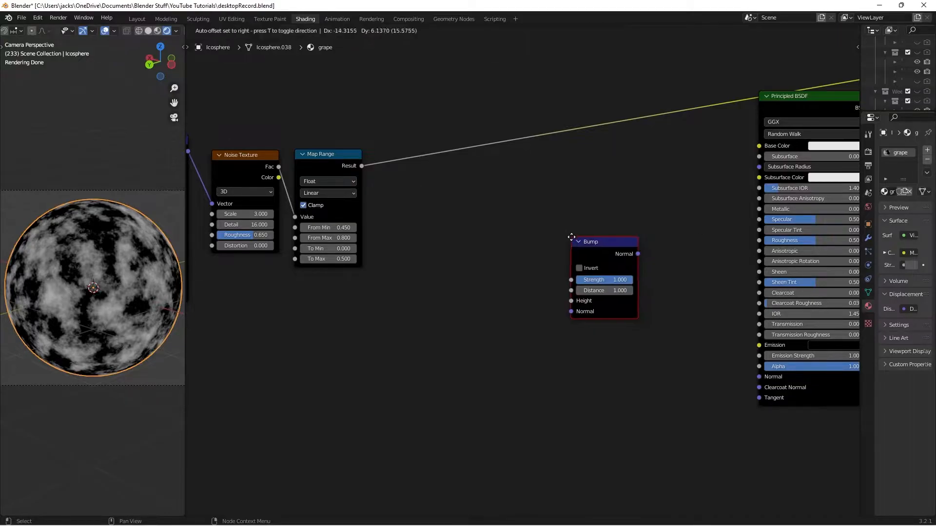
pyautogui.click(603, 345)
pyautogui.moveTo(363, 167); pyautogui.dragTo(597, 405)
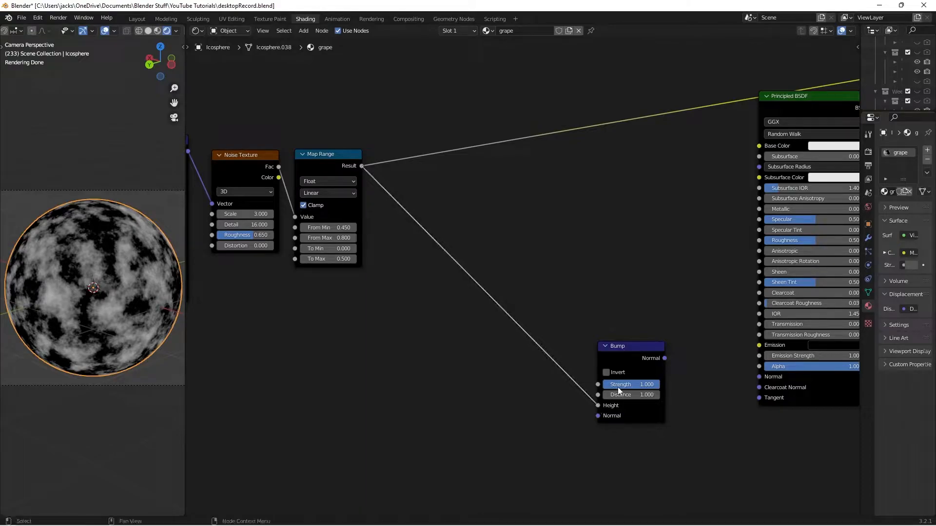
# - Set the Bump node's Strength to 0.025 and connect its Normal output to the Principled BSDF's Normal input
pyautogui.click(618, 385)
pyautogui.write('.025')
pyautogui.press('Return')
pyautogui.moveTo(664, 358); pyautogui.dragTo(759, 377)
pyautogui.moveTo(698, 262); pyautogui.dragTo(507, 266, button='middle')
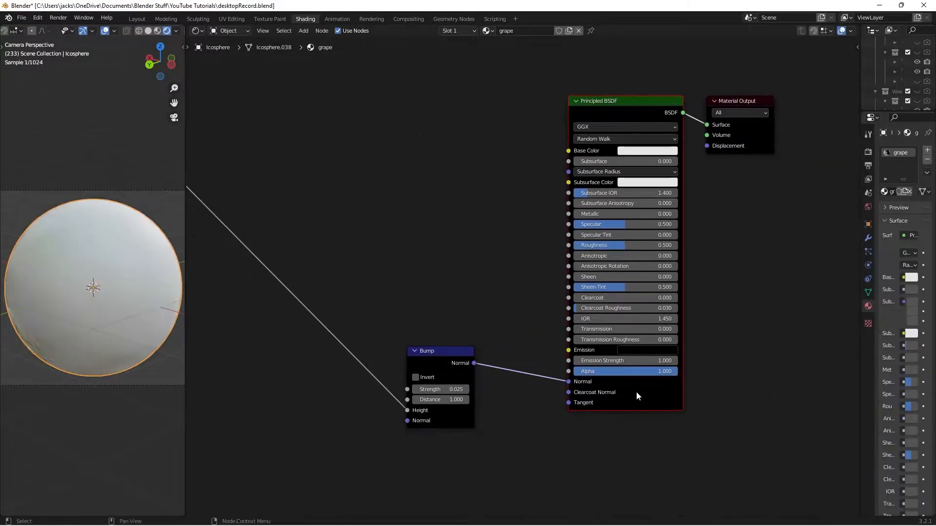
# - Set the Principled BSDF's Base Color to a saturated purple
pyautogui.scroll(2, 118, 254)
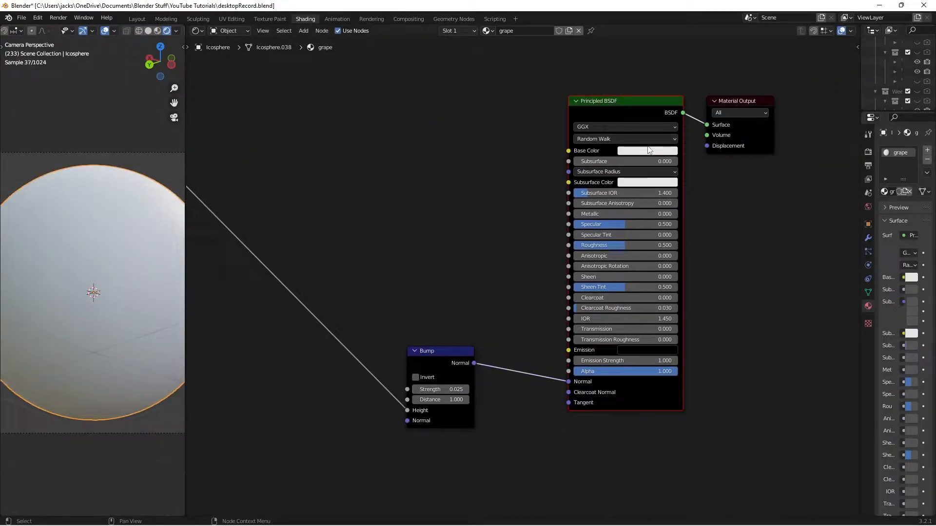
pyautogui.click(649, 150)
pyautogui.click(675, 212)
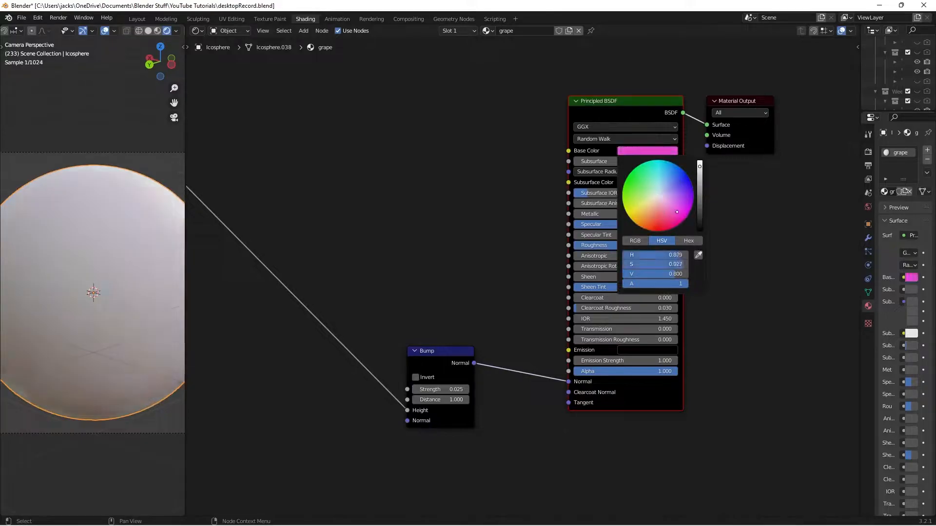
pyautogui.moveTo(678, 210); pyautogui.dragTo(685, 201)
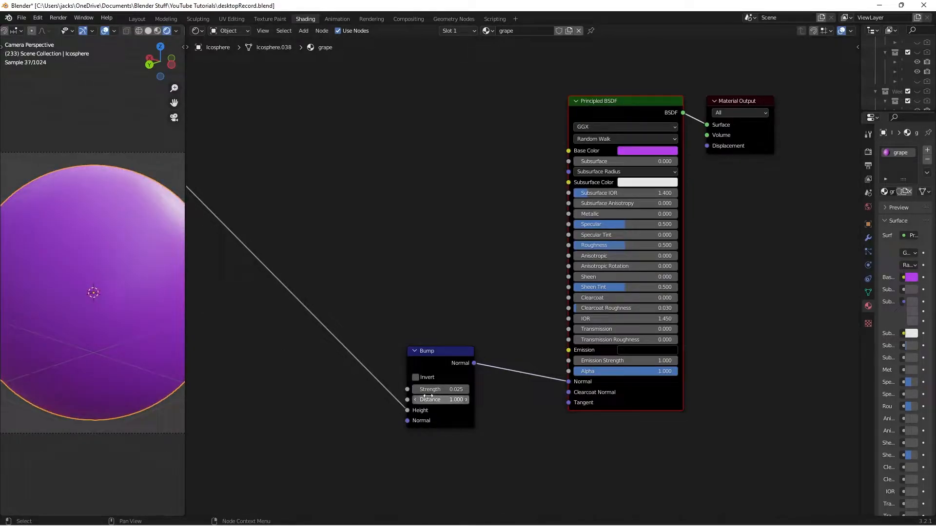
# - Try the Bump node's Strength at 1 and set it back to 0.025
pyautogui.click(460, 390)
pyautogui.write('1')
pyautogui.press('Return')
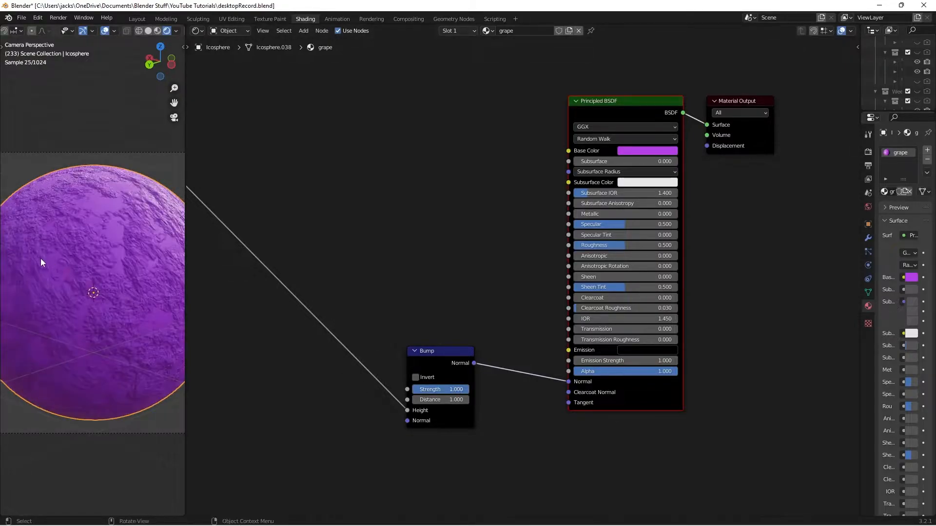
pyautogui.click(441, 390)
pyautogui.write('.025')
pyautogui.press('Return')
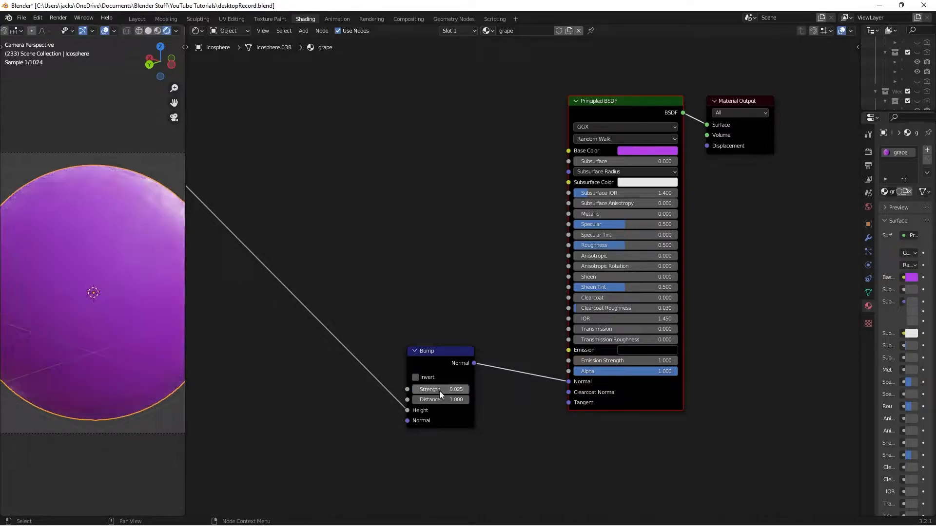
# - Nudge the Bump node slightly lower and save the file
pyautogui.hotkey('ctrl', 's')
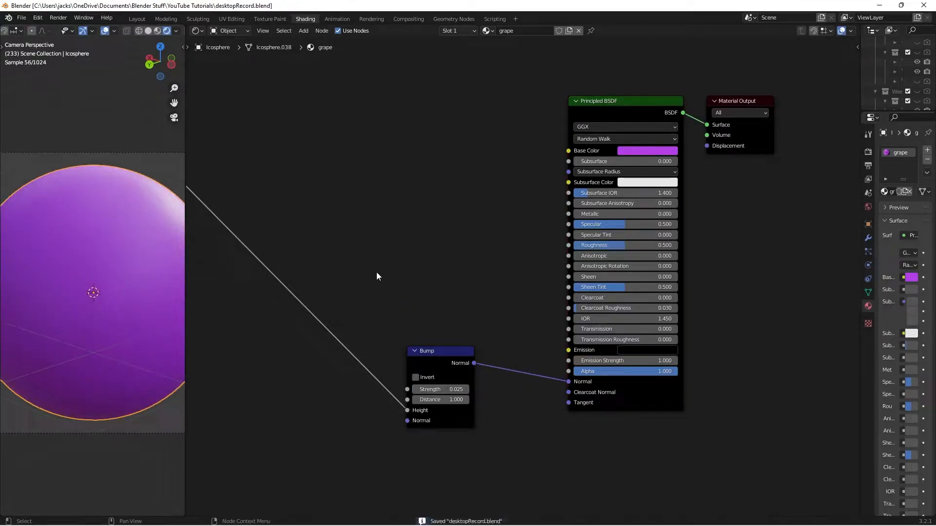
pyautogui.scroll(-1, 377, 272)
pyautogui.moveTo(376, 272); pyautogui.dragTo(464, 307, button='middle')
pyautogui.moveTo(514, 367); pyautogui.dragTo(515, 378)
pyautogui.hotkey('ctrl', 's')
pyautogui.moveTo(450, 258); pyautogui.dragTo(464, 267, button='middle')
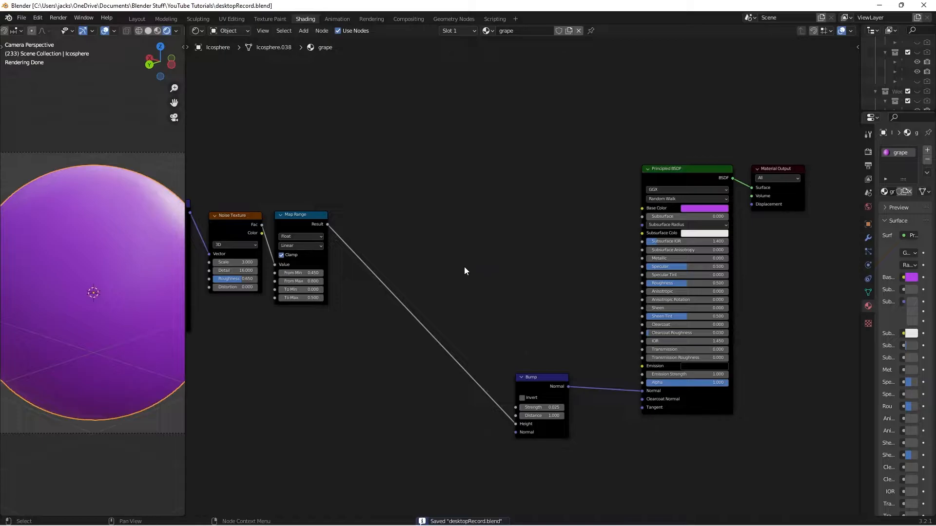
# - Add a second Noise Texture node above the existing Noise Texture and Map Range nodes
pyautogui.moveTo(464, 267); pyautogui.dragTo(520, 301, button='middle')
pyautogui.moveTo(405, 289)
pyautogui.mouseDown()
pyautogui.moveTo(416, 289)
pyautogui.moveTo(405, 291)
pyautogui.mouseUp()
pyautogui.click(426, 262)
pyautogui.moveTo(426, 264); pyautogui.dragTo(463, 268, button='middle')
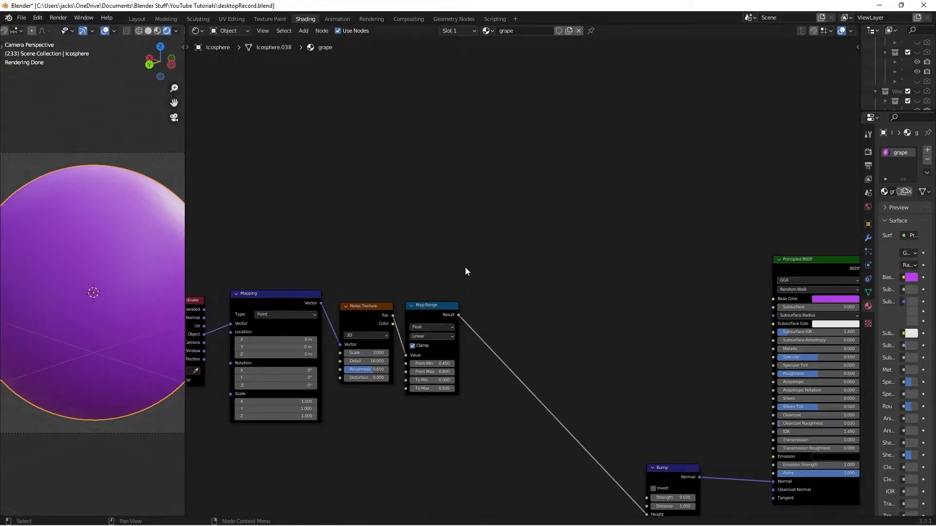
pyautogui.hotkey('shift', 'a')
pyautogui.write('noise')
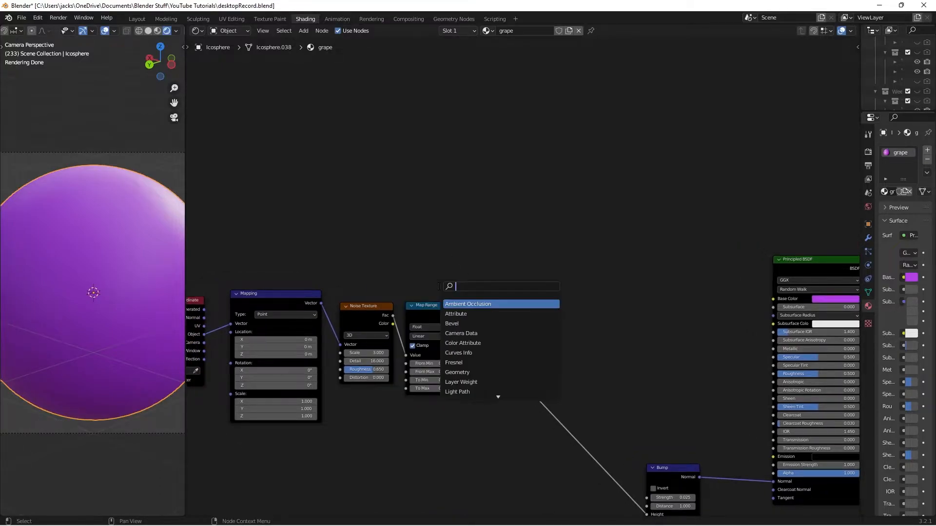
pyautogui.press('Down')
pyautogui.press('Return')
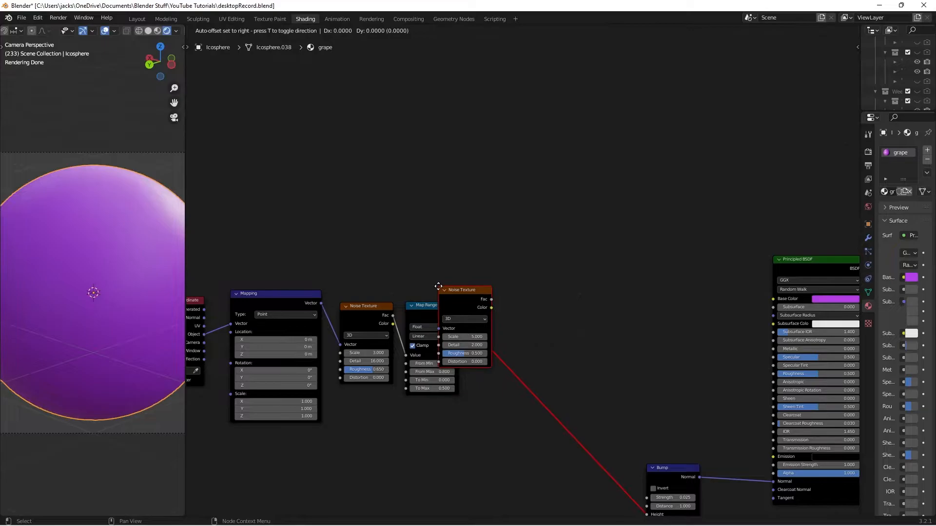
pyautogui.click(344, 188)
# - Connect the Mapping node's Vector output to the new Noise Texture and set that texture's Detail to 4
pyautogui.moveTo(345, 188); pyautogui.dragTo(424, 227, button='middle')
pyautogui.moveTo(405, 344); pyautogui.dragTo(442, 245)
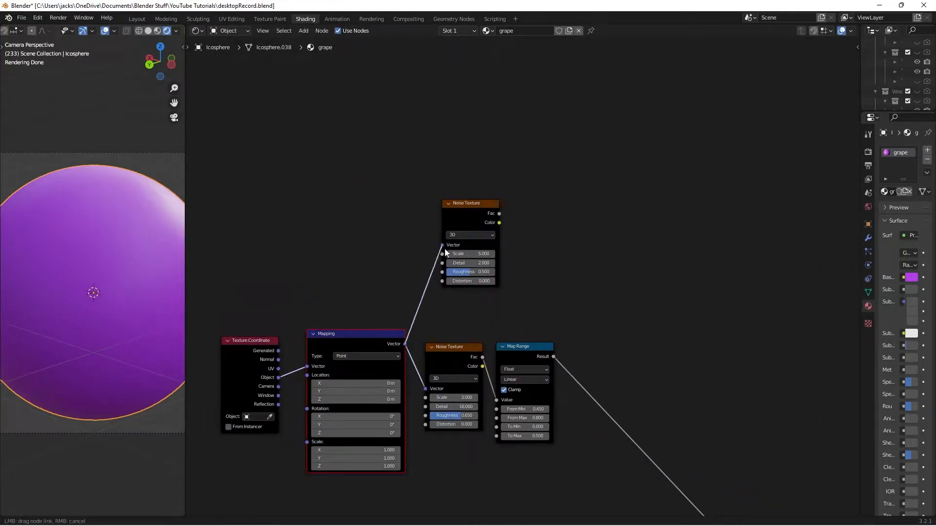
pyautogui.scroll(1, 600, 260)
pyautogui.doubleClick(462, 299)
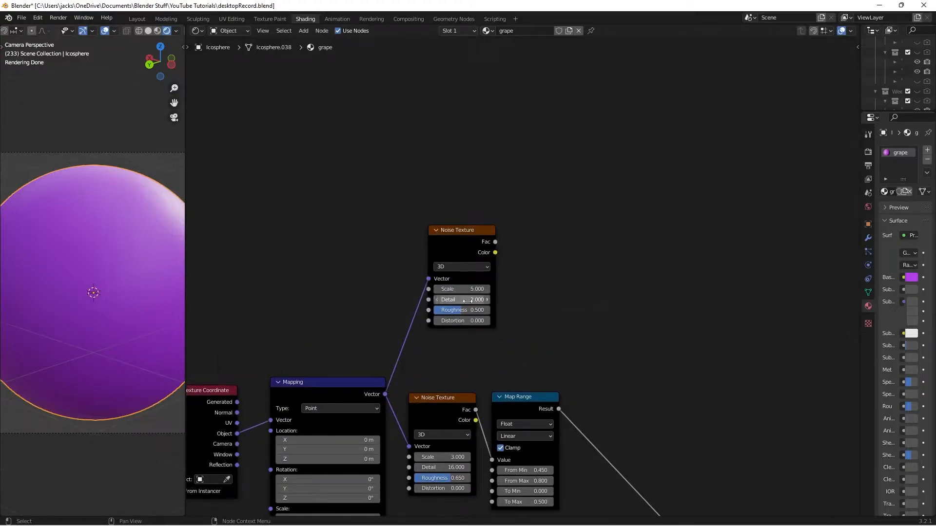
pyautogui.write('4')
pyautogui.press('Return')
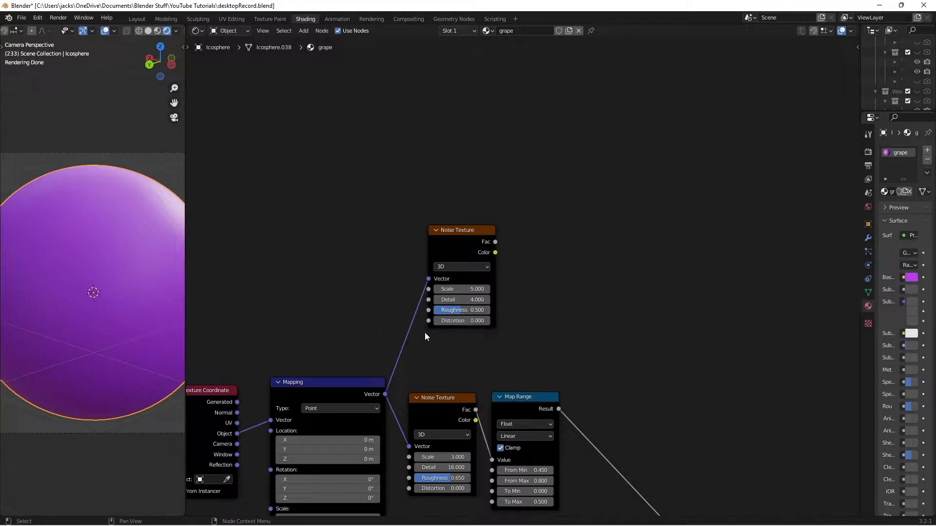
# - Add a MixRGB node beyond and slightly above the new Noise Texture
pyautogui.moveTo(612, 311); pyautogui.dragTo(548, 335, button='middle')
pyautogui.scroll(2, 547, 332)
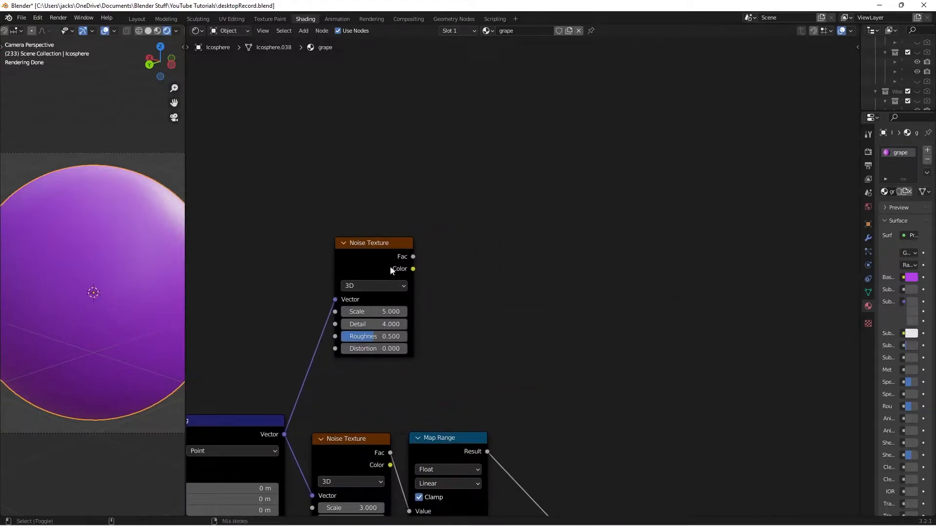
pyautogui.hotkey('shift', 'a')
pyautogui.click(622, 314)
pyautogui.write('mix')
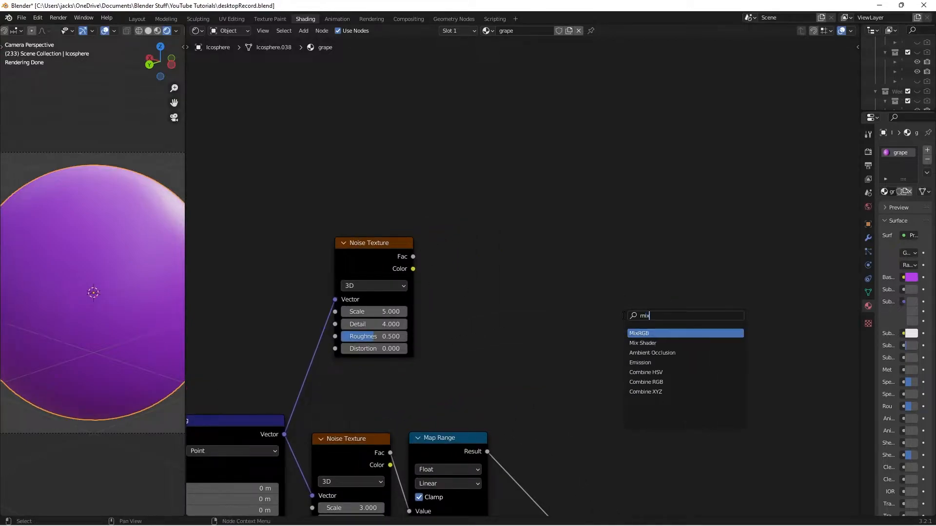
pyautogui.press('Return')
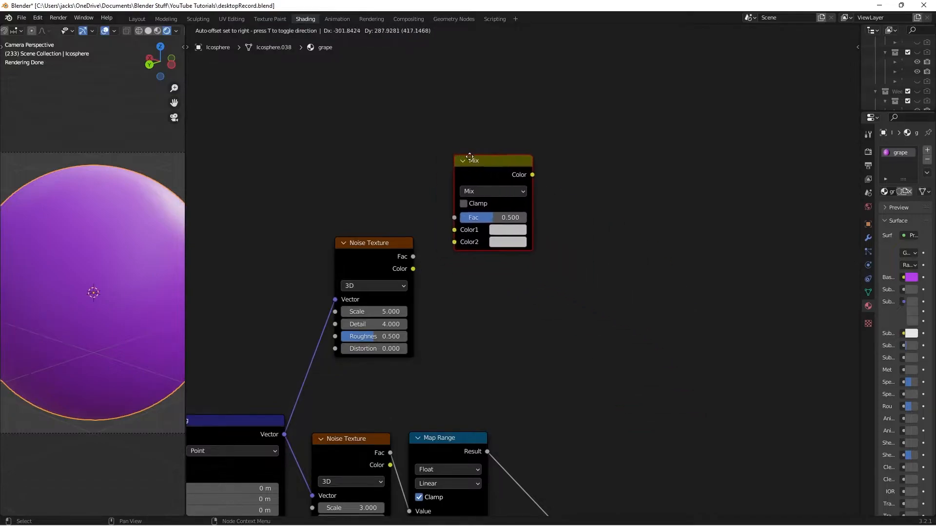
pyautogui.moveTo(496, 154); pyautogui.dragTo(499, 156)
# - Duplicate the Mix node and place the copy directly below the original
pyautogui.hotkey('shift', 'd')
pyautogui.click(504, 279)
pyautogui.moveTo(505, 174)
pyautogui.mouseDown()
pyautogui.moveTo(493, 168)
pyautogui.moveTo(502, 177)
pyautogui.mouseUp()
pyautogui.moveTo(516, 298); pyautogui.dragTo(517, 295)
pyautogui.click(644, 245)
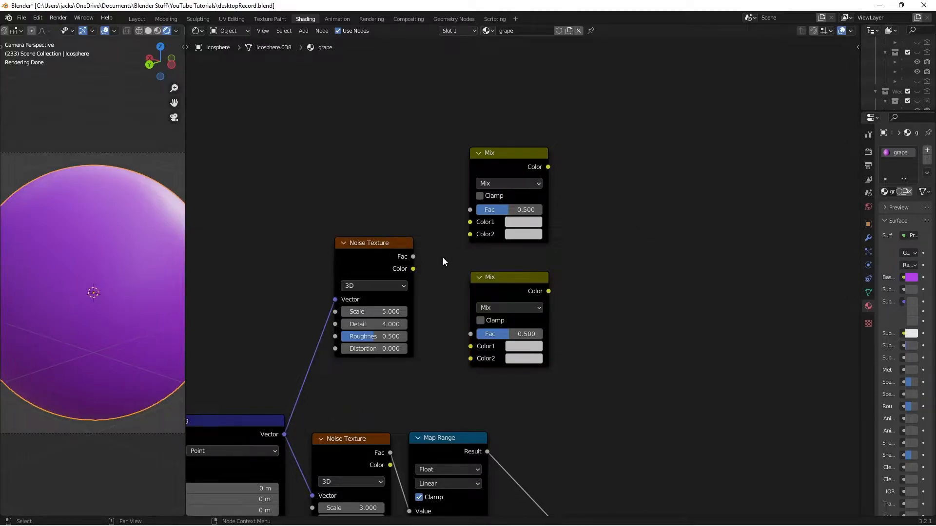
# - Connect the new Noise Texture's Fac output to the Fac inputs of both Mix nodes
pyautogui.moveTo(412, 257); pyautogui.dragTo(476, 214)
pyautogui.moveTo(412, 258); pyautogui.dragTo(471, 335)
pyautogui.moveTo(583, 264); pyautogui.dragTo(560, 380, button='middle')
pyautogui.scroll(1, 559, 381)
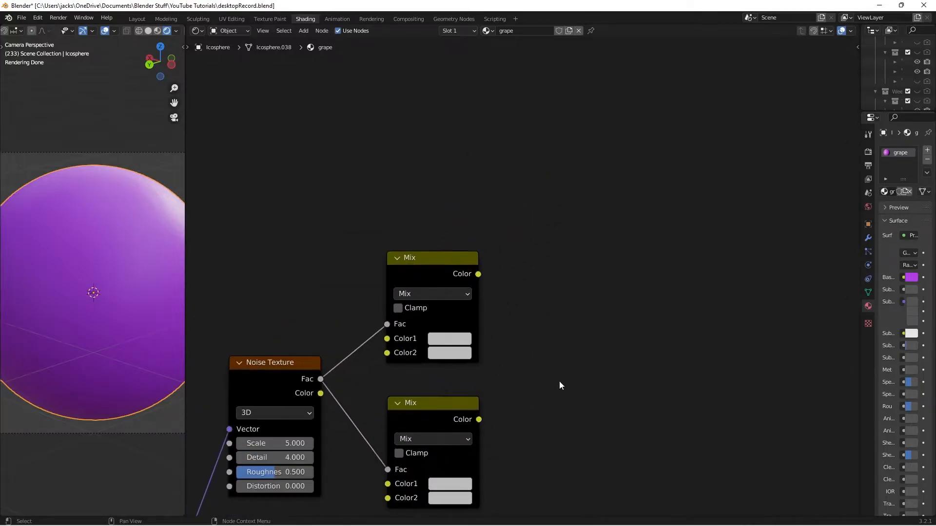
# - Preview the upper Mix node on the sphere and set its Color1 to hex 6F2DA8
pyautogui.keyDown('ctrl'); pyautogui.keyDown('shift'); pyautogui.click(420, 267); pyautogui.keyUp('shift'); pyautogui.keyUp('ctrl')
pyautogui.scroll(1, 558, 366)
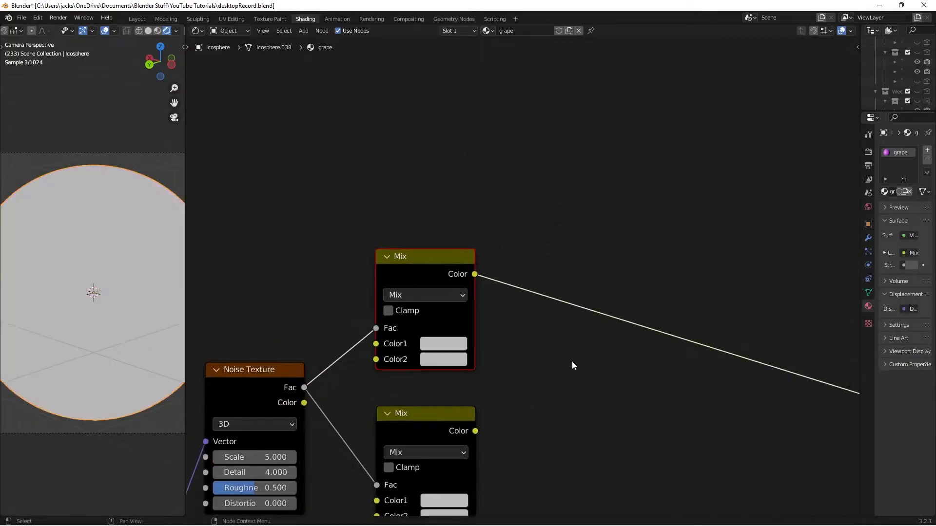
pyautogui.moveTo(634, 337); pyautogui.dragTo(650, 323, button='middle')
pyautogui.scroll(1, 650, 323)
pyautogui.click(452, 337)
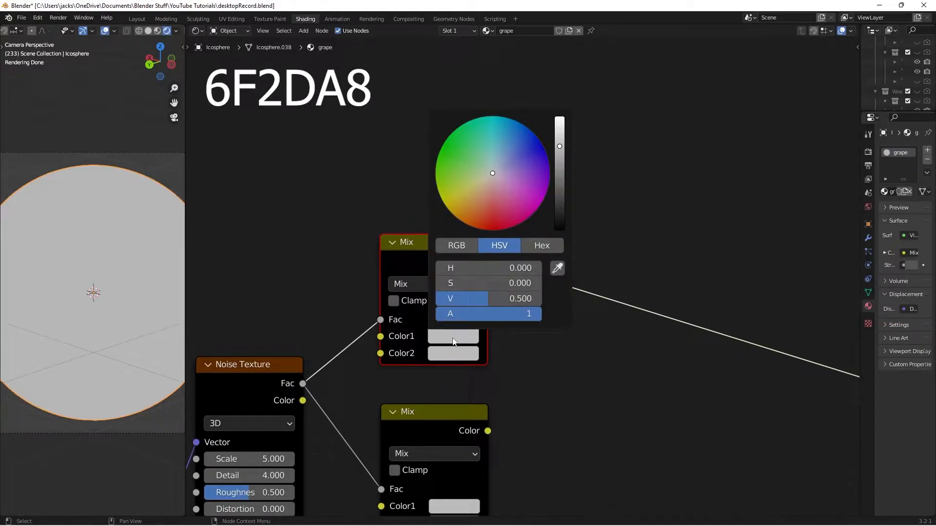
pyautogui.click(556, 247)
pyautogui.click(497, 267)
pyautogui.write('6F2DA8')
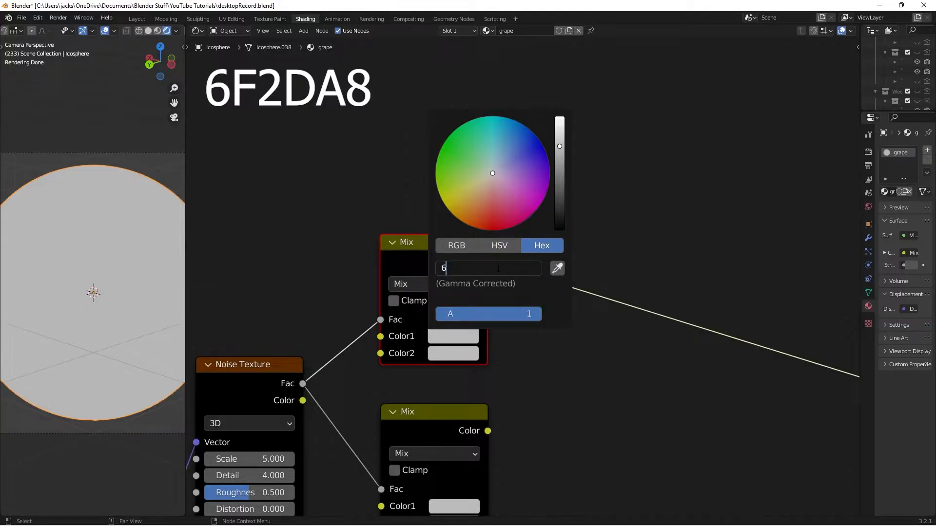
pyautogui.press('Return')
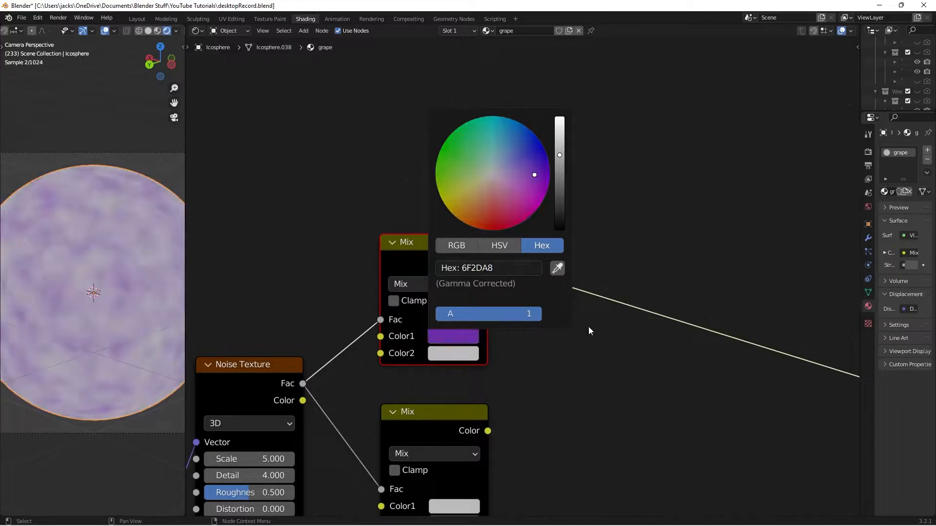
# - Set the upper Mix node's Color2 to hex 4F1A8C
pyautogui.click(453, 353)
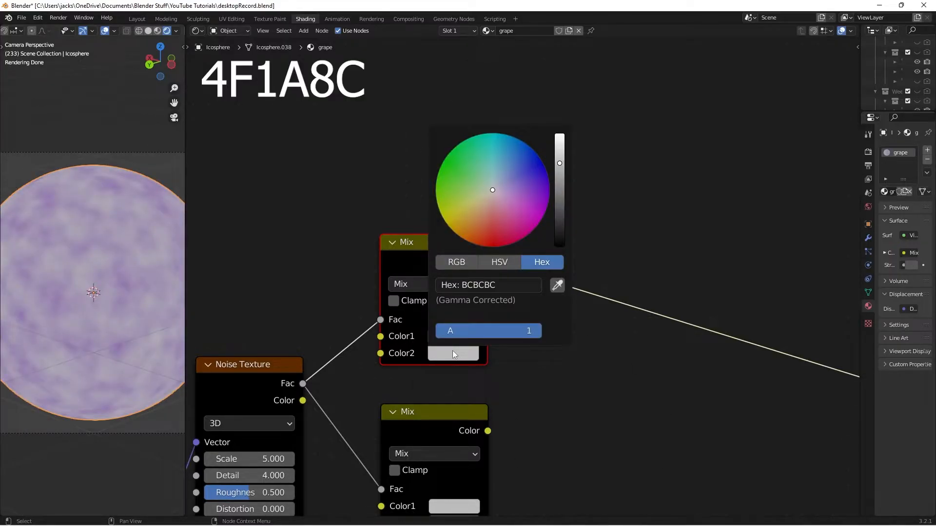
pyautogui.click(462, 286)
pyautogui.write('4F1A8C')
pyautogui.press('Return')
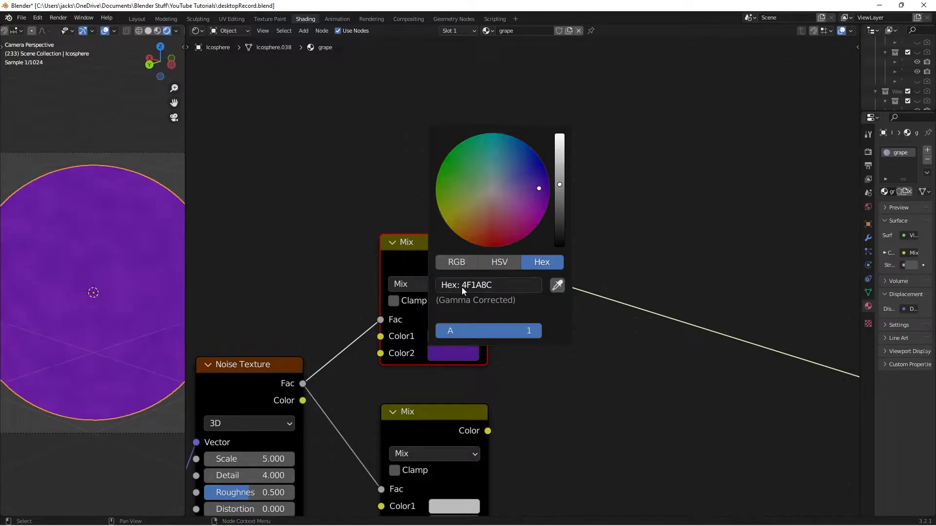
# - Preview the lower Mix node on the sphere and set its Color1 to hex 832C54
pyautogui.moveTo(574, 473); pyautogui.dragTo(593, 300, button='middle')
pyautogui.keyDown('ctrl'); pyautogui.keyDown('shift'); pyautogui.click(447, 241); pyautogui.keyUp('shift'); pyautogui.keyUp('ctrl')
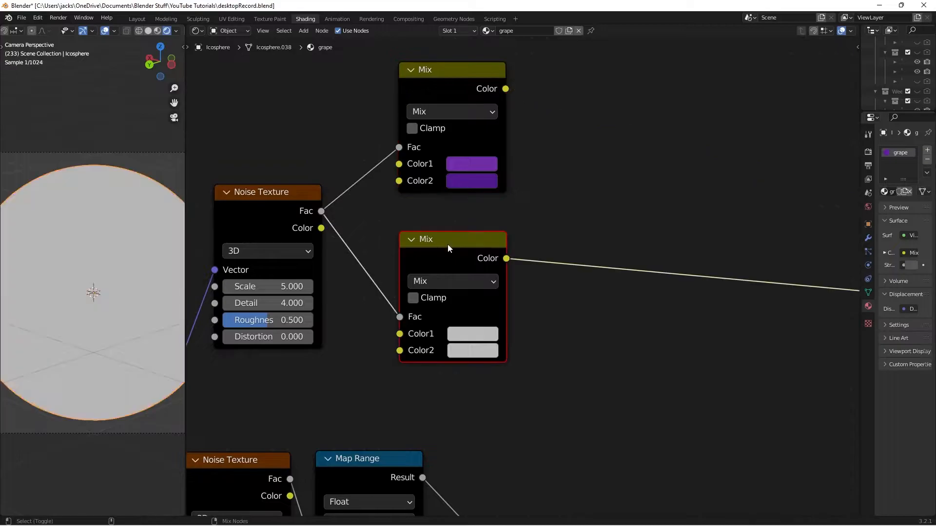
pyautogui.click(469, 333)
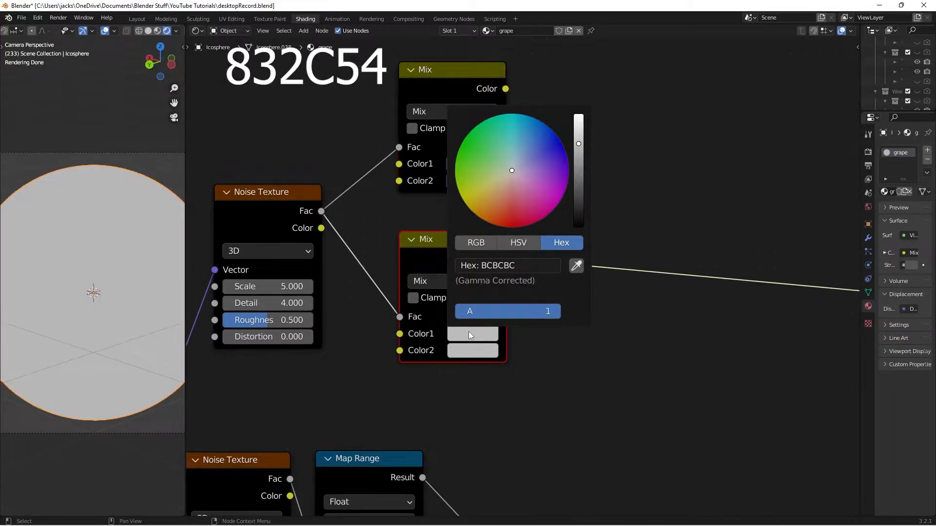
pyautogui.click(483, 267)
pyautogui.write('832C54')
pyautogui.press('Return')
# - Set the lower Mix node's Color2 to hex 741B51
pyautogui.click(470, 347)
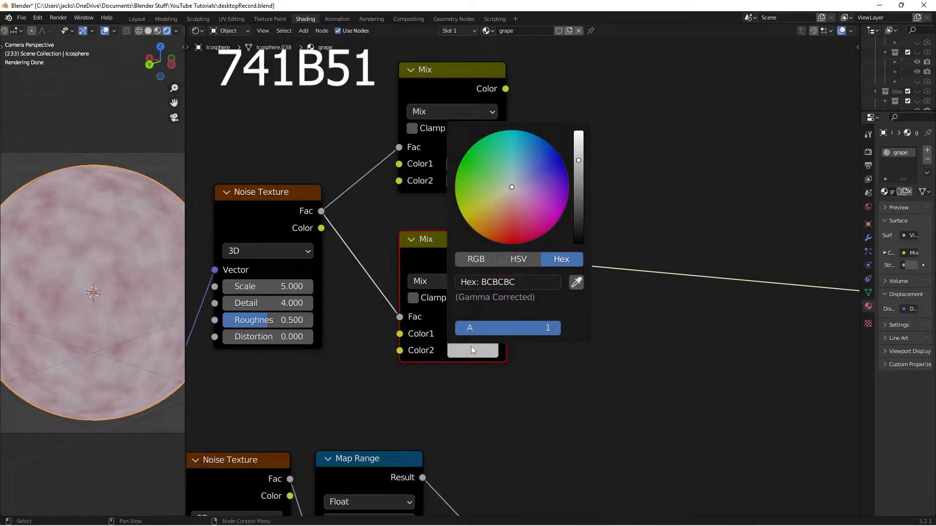
pyautogui.click(519, 282)
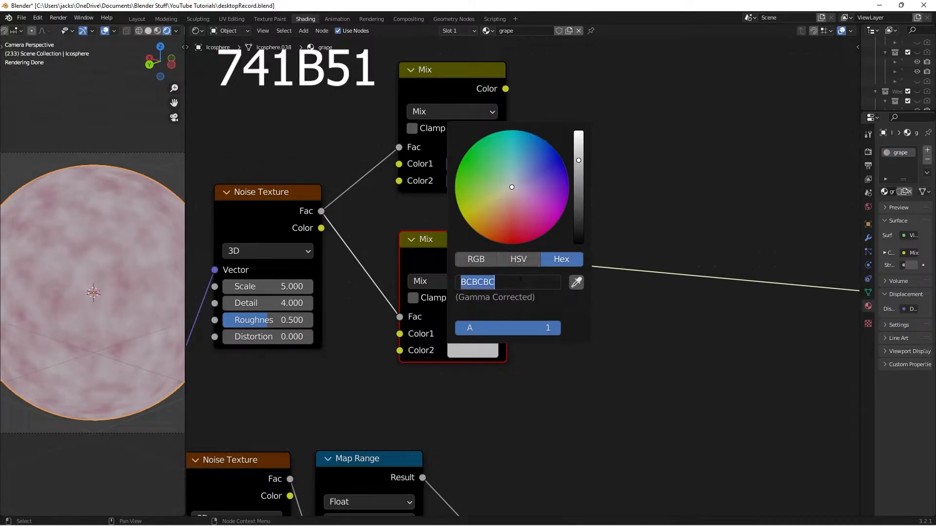
pyautogui.write('741B51')
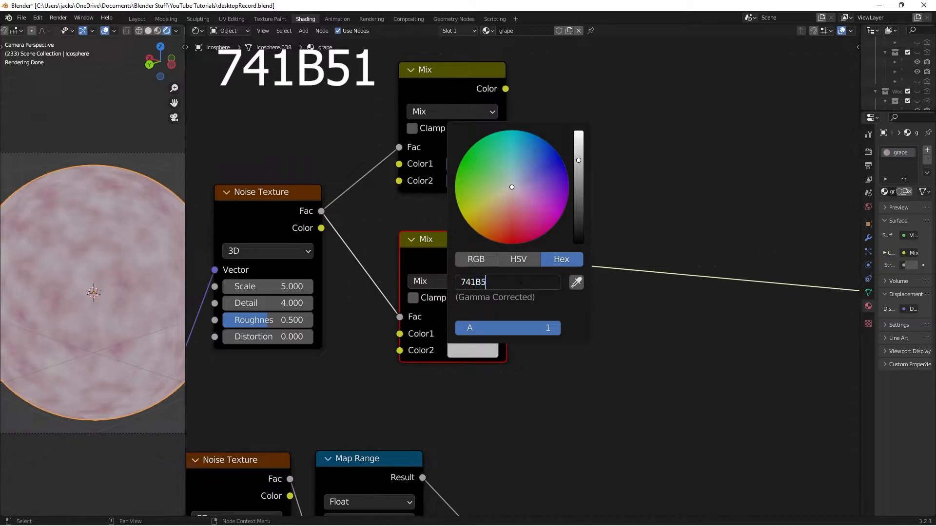
pyautogui.press('Return')
pyautogui.click(616, 210)
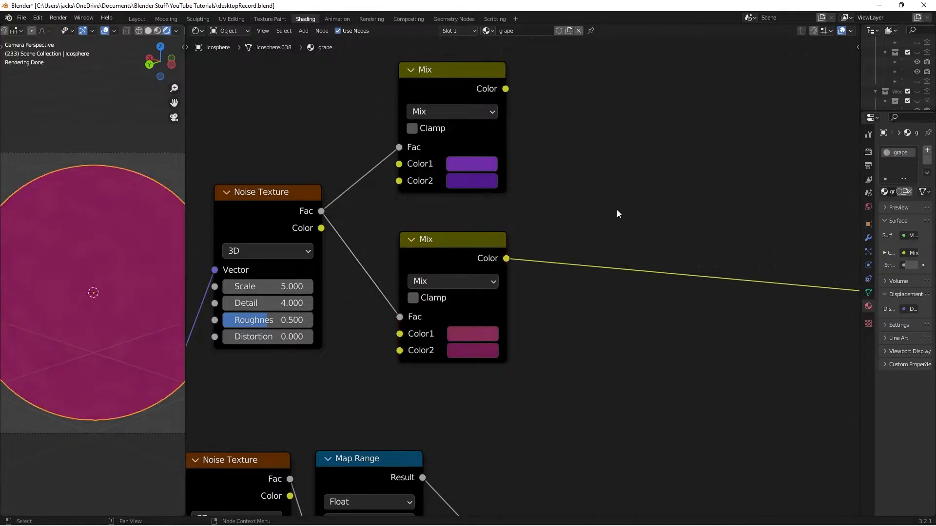
pyautogui.hotkey('shift', 'a')
pyautogui.click(616, 210)
pyautogui.write('mix')
pyautogui.press('Return')
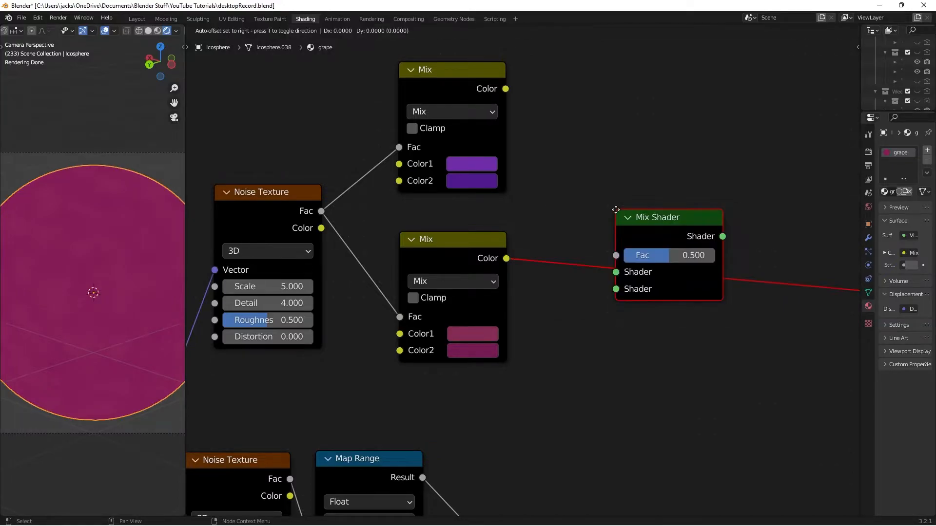
pyautogui.click(597, 136)
pyautogui.press('x')
# - Duplicate the purple Mix node and place the copy after the two existing Mix nodes
pyautogui.press('Home')
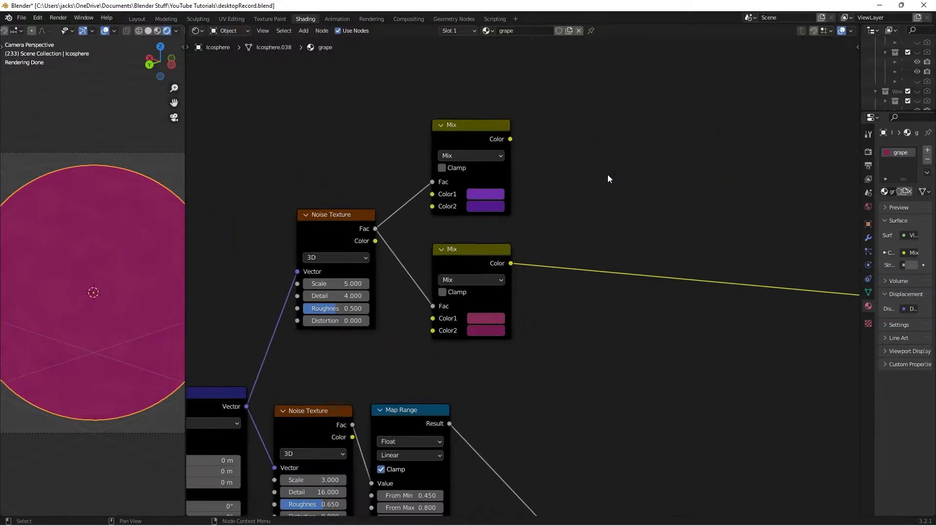
pyautogui.click(427, 137)
pyautogui.hotkey('shift', 'd')
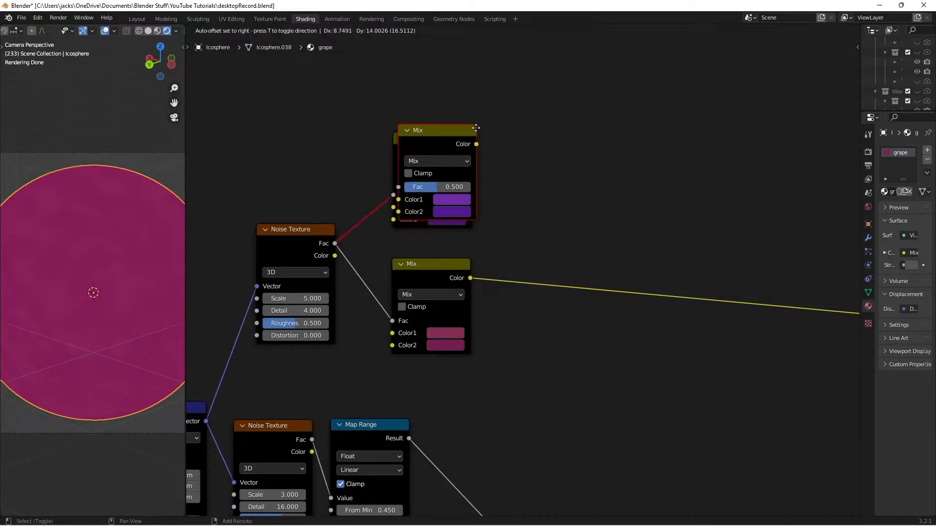
pyautogui.click(598, 194)
pyautogui.click(519, 203)
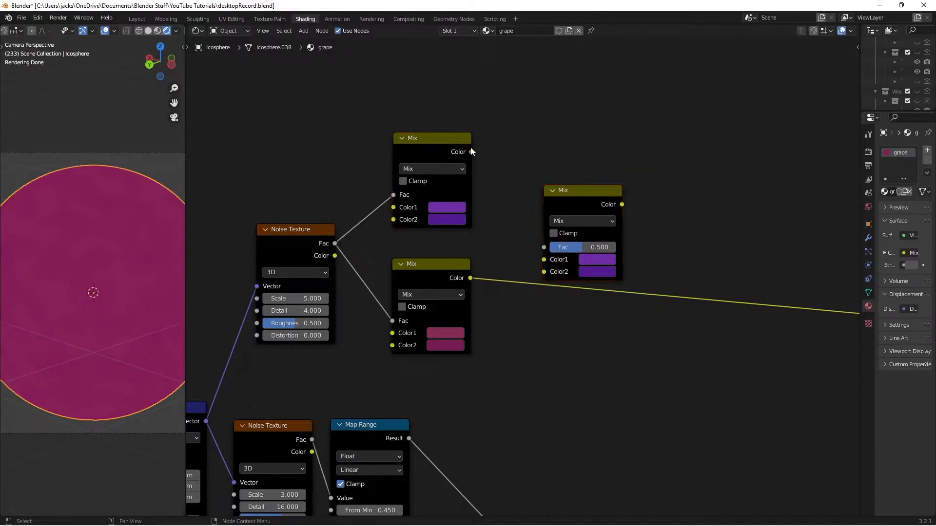
# - Connect the purple and magenta Mix outputs to Color1 and Color2 of the third Mix node and preview it
pyautogui.moveTo(471, 152); pyautogui.dragTo(544, 259)
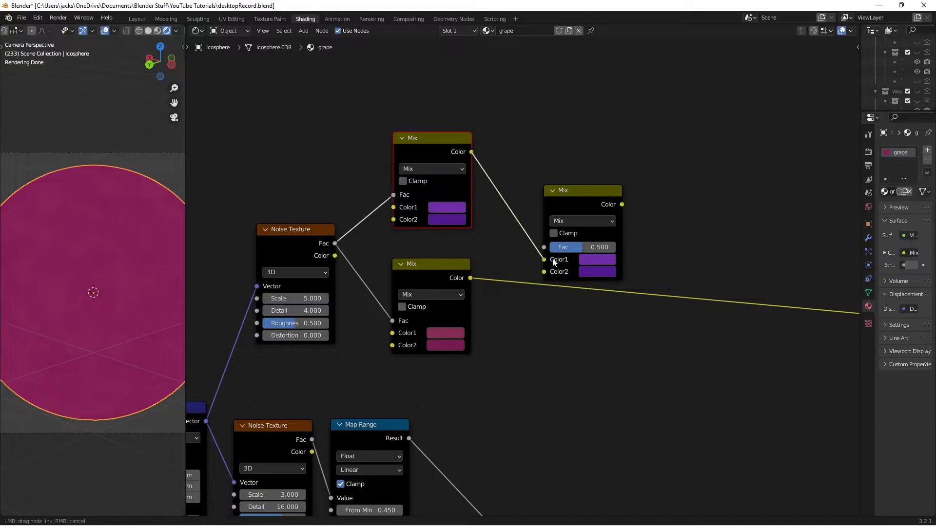
pyautogui.moveTo(471, 279); pyautogui.dragTo(543, 271)
pyautogui.scroll(2, 632, 273)
pyautogui.click(545, 241)
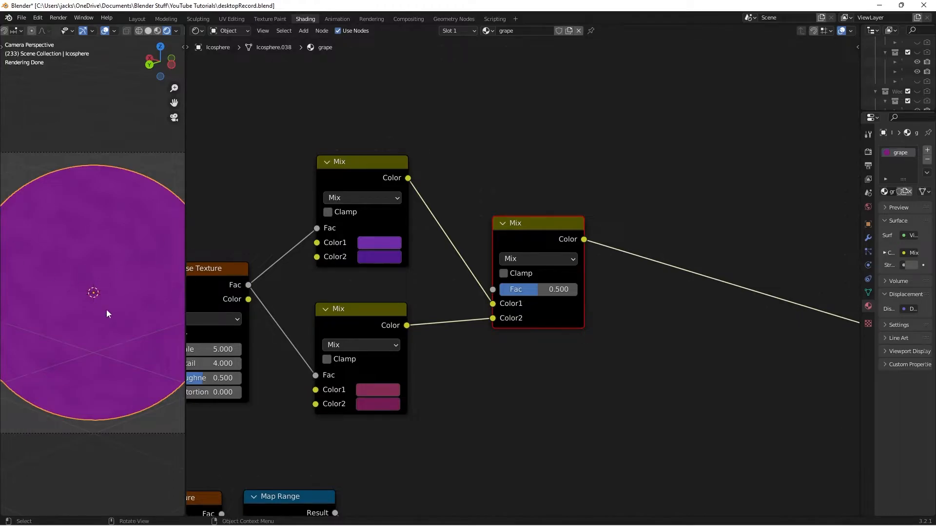
# - Set the combining Mix node's Fac to 0, save the file, and move the node closer to the two color Mix nodes
pyautogui.moveTo(523, 296); pyautogui.dragTo(578, 289)
pyautogui.click(526, 289)
pyautogui.write('0')
pyautogui.press('Return')
pyautogui.hotkey('ctrl', 's')
pyautogui.moveTo(692, 346); pyautogui.dragTo(617, 328, button='middle')
pyautogui.moveTo(466, 230); pyautogui.dragTo(406, 236)
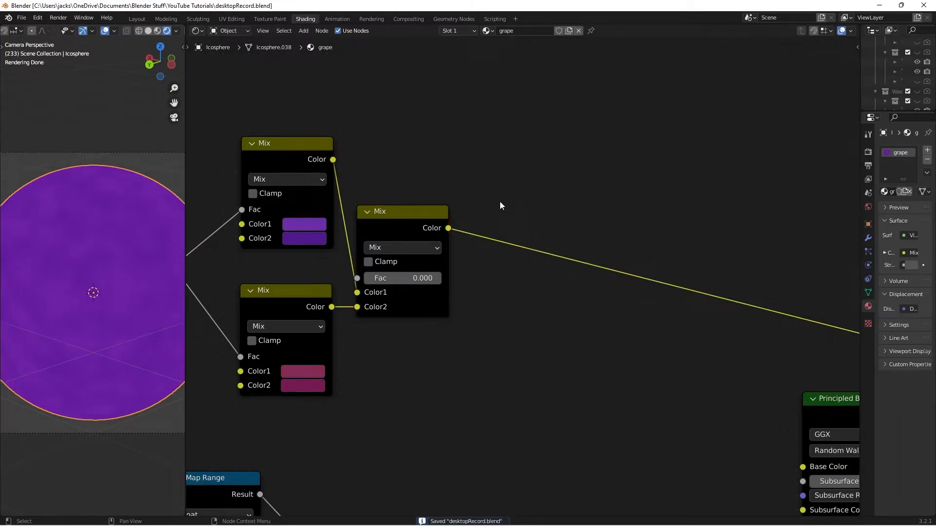
# - Add a Hue Saturation Value node on the link after the combining Mix node
pyautogui.scroll(-1, 500, 205)
pyautogui.hotkey('shift', 'a')
pyautogui.click(598, 229)
pyautogui.write('hue')
pyautogui.press('Return')
pyautogui.click(478, 232)
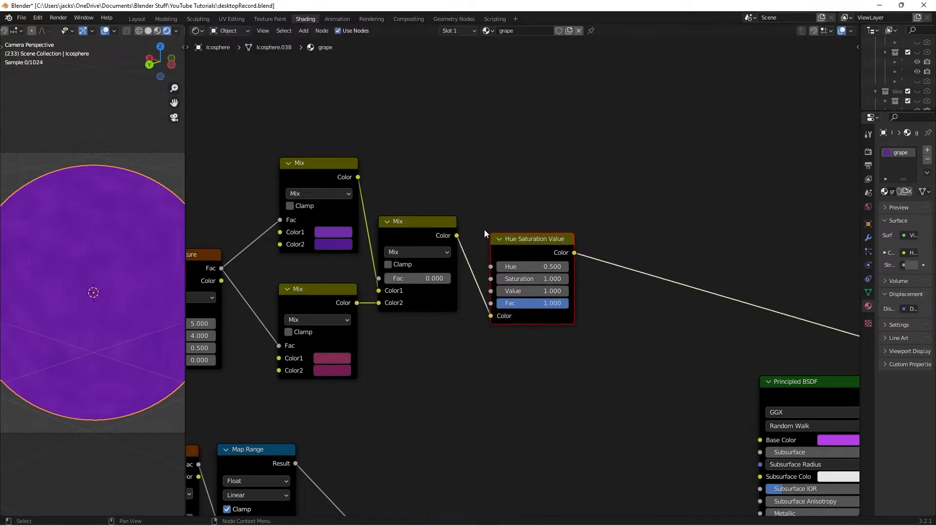
# - Try a green grape variant by setting the Hue Saturation Value node's Hue to 0.015 and lowering its Saturation to 0.8
pyautogui.scroll(1, 517, 258)
pyautogui.click(514, 264)
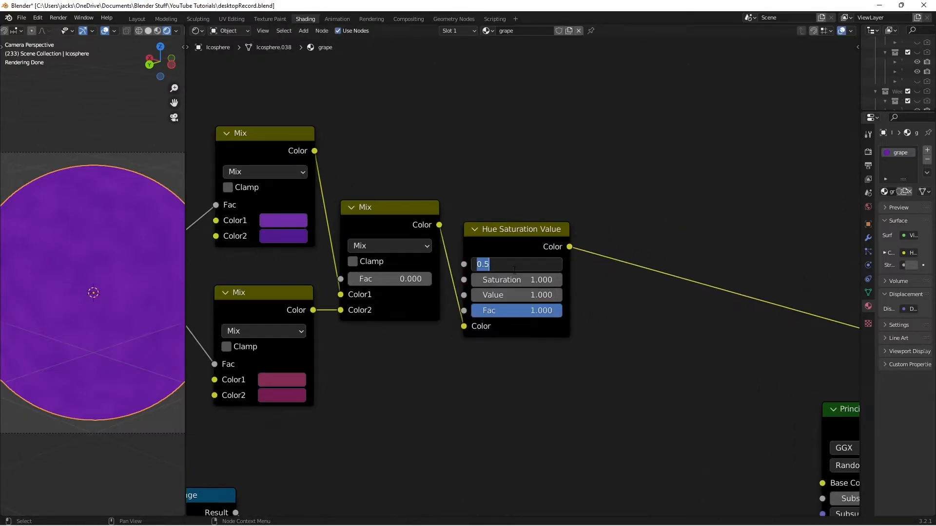
pyautogui.write('.015')
pyautogui.press('Return')
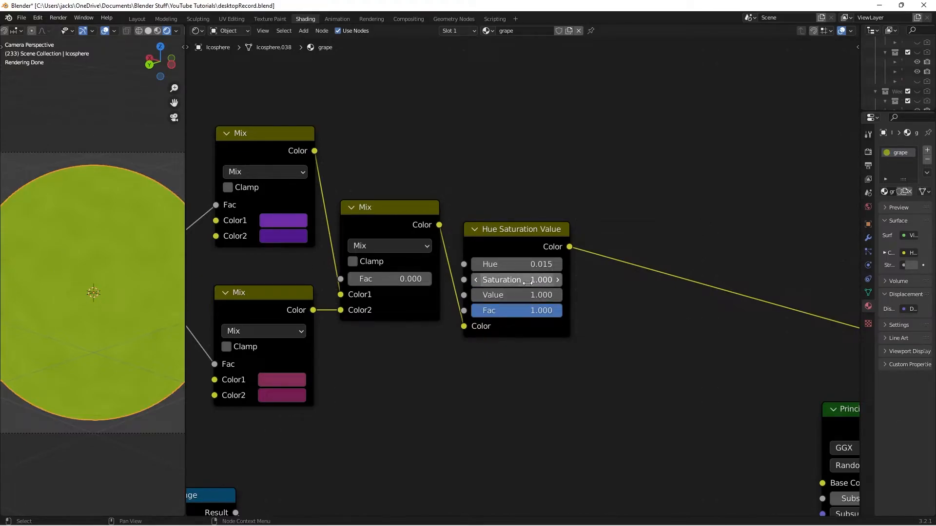
pyautogui.moveTo(528, 283); pyautogui.dragTo(512, 282)
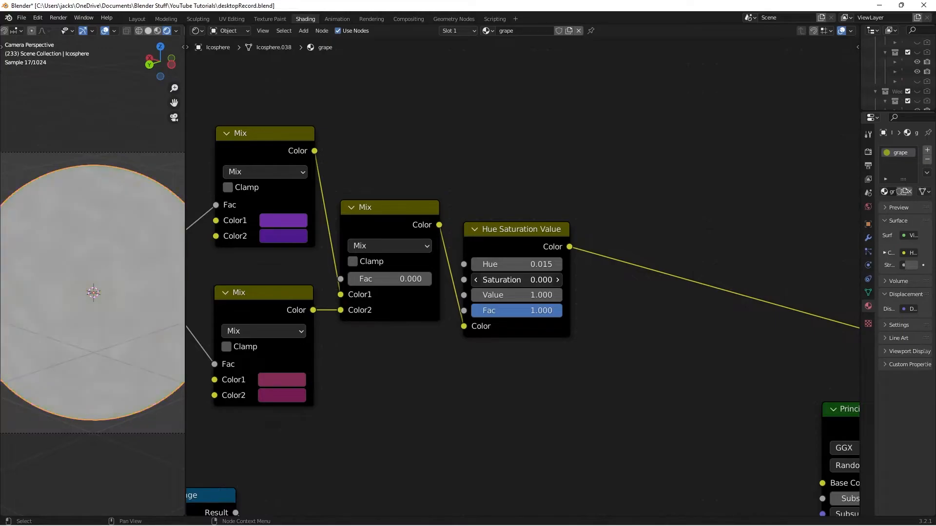
pyautogui.click(530, 285)
pyautogui.press('BackSpace')
pyautogui.write('0.7')
pyautogui.press('Return')
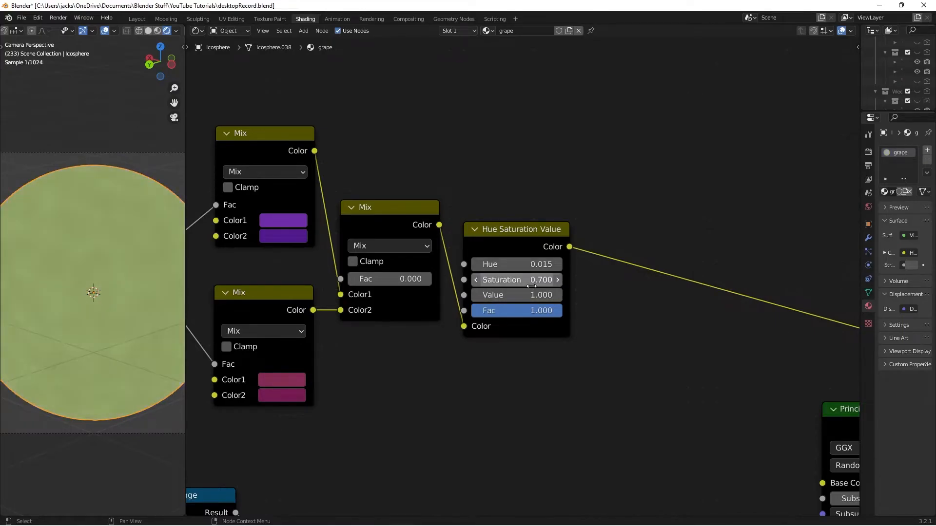
pyautogui.click(531, 286)
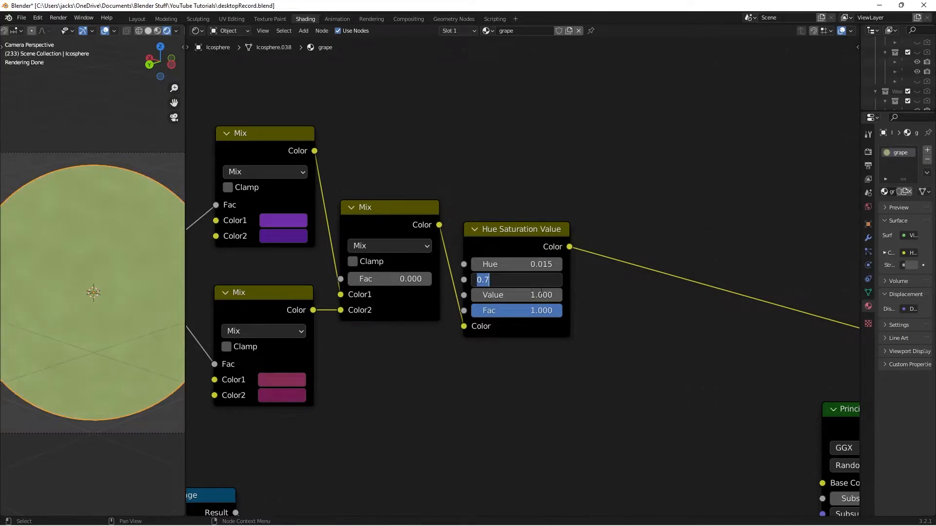
pyautogui.press('Return')
# - Restore the Hue Saturation Value node to Hue 0.5 and Saturation 1
pyautogui.click(536, 264)
pyautogui.write('0.5')
pyautogui.press('Return')
pyautogui.click(529, 280)
pyautogui.write('1')
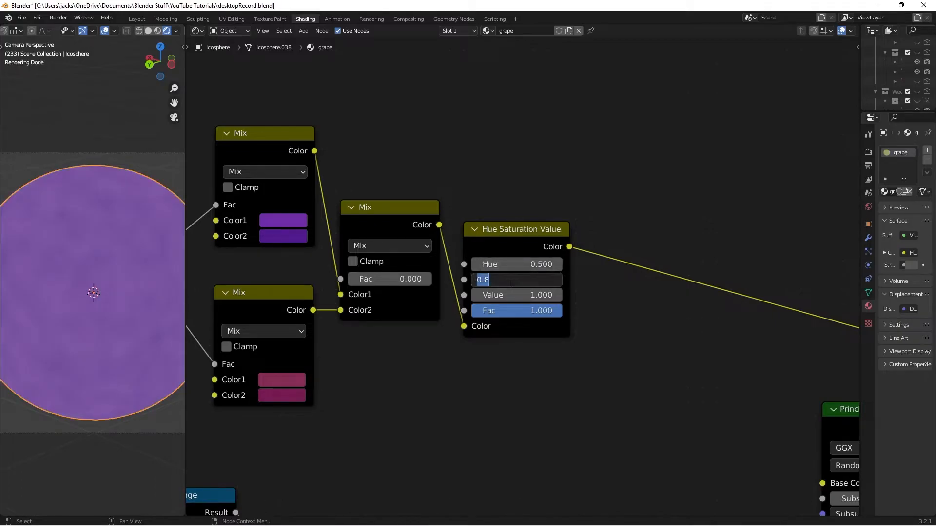
pyautogui.press('Return')
# - Save the file and reposition the upper Noise Texture, three Mix nodes and Hue Saturation Value node as a group
pyautogui.hotkey('ctrl', 's')
pyautogui.moveTo(695, 275); pyautogui.dragTo(629, 262, button='middle')
pyautogui.scroll(-4, 440, 248)
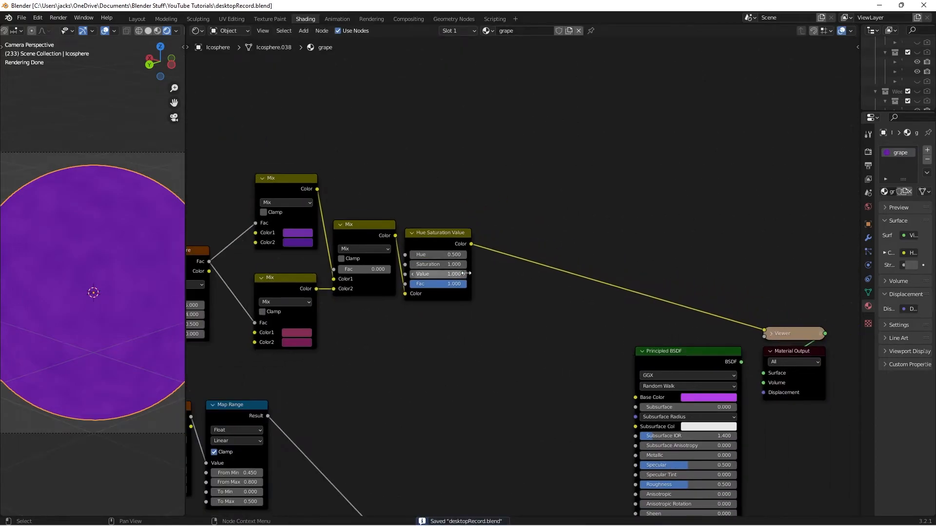
pyautogui.moveTo(324, 121); pyautogui.dragTo(609, 301)
pyautogui.press('g')
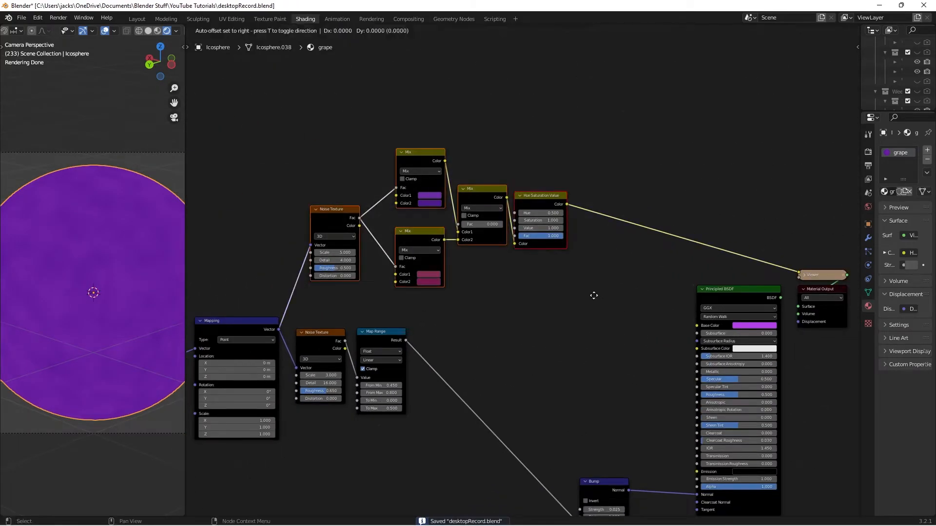
pyautogui.click(563, 290)
# - Add another Mix node on the link after the Hue Saturation Value node
pyautogui.scroll(2, 560, 294)
pyautogui.moveTo(559, 293); pyautogui.dragTo(475, 345, button='middle')
pyautogui.hotkey('shift', 'a')
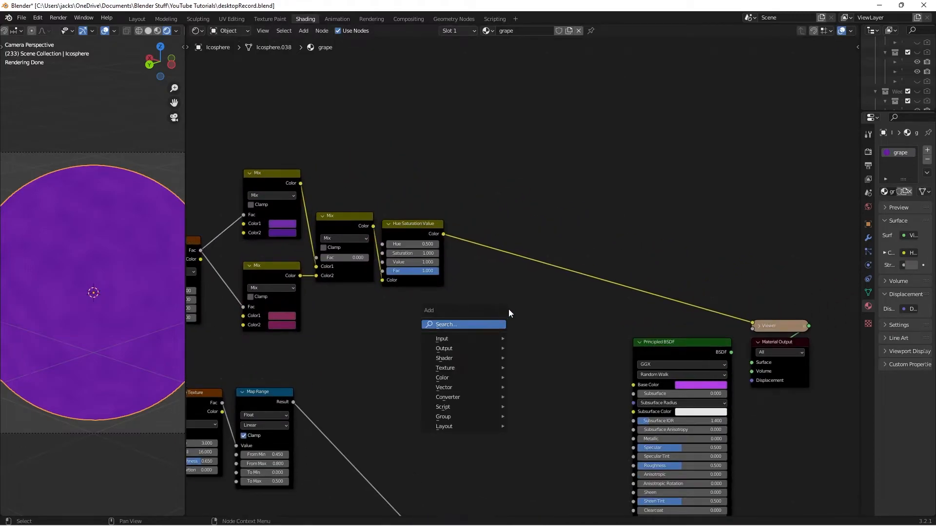
pyautogui.click(480, 321)
pyautogui.write('mix')
pyautogui.press('Return')
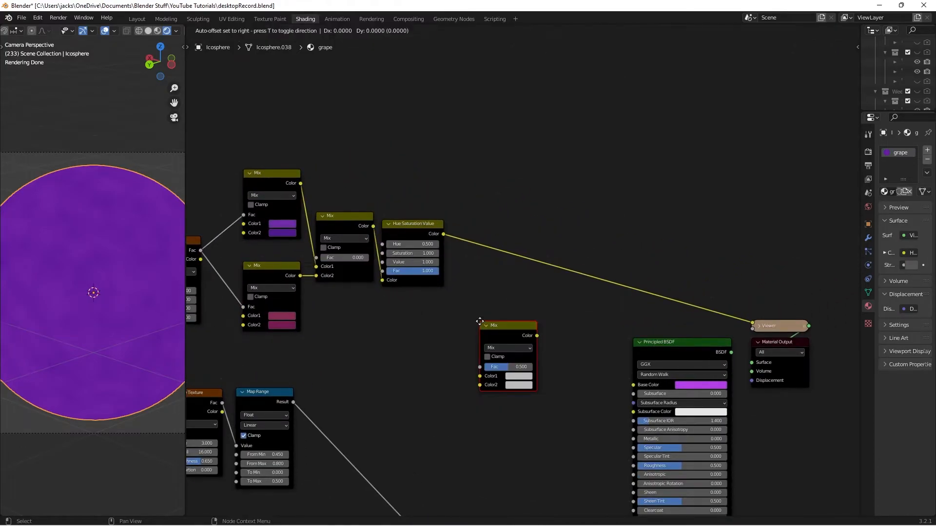
pyautogui.click(485, 243)
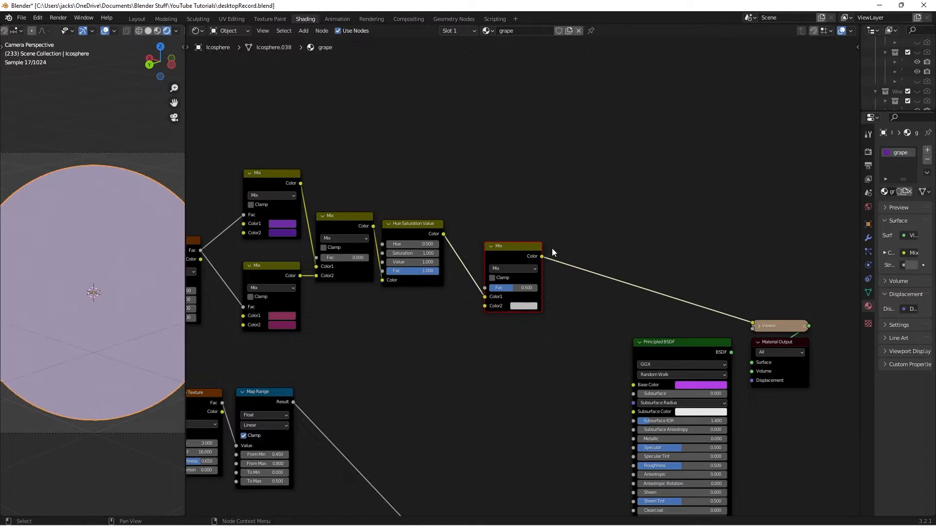
# - Lower the new Mix node and connect the Map Range node's Result to its Fac
pyautogui.press('g')
pyautogui.click(498, 260)
pyautogui.scroll(2, 463, 300)
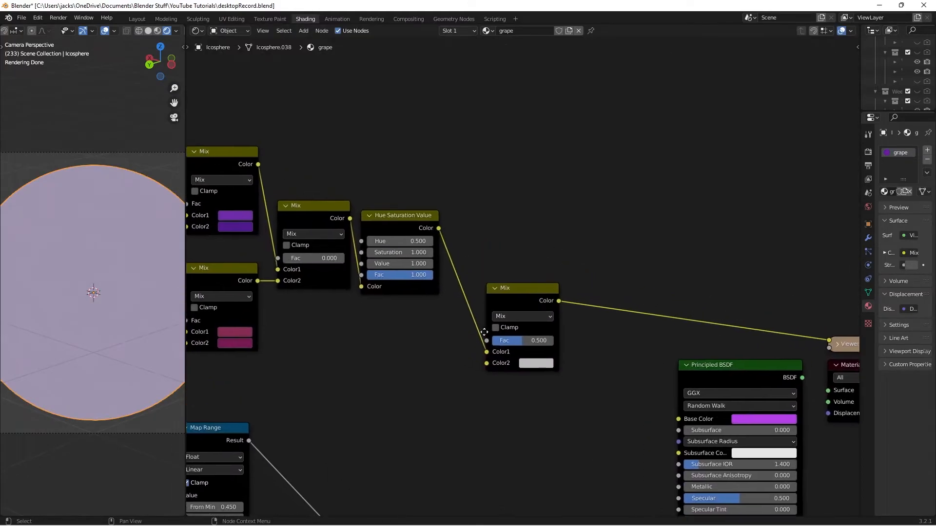
pyautogui.moveTo(261, 441); pyautogui.dragTo(503, 340)
# - Set the new Mix node's Color2 to hex DCD2E3 and shift the node slightly
pyautogui.scroll(2, 456, 390)
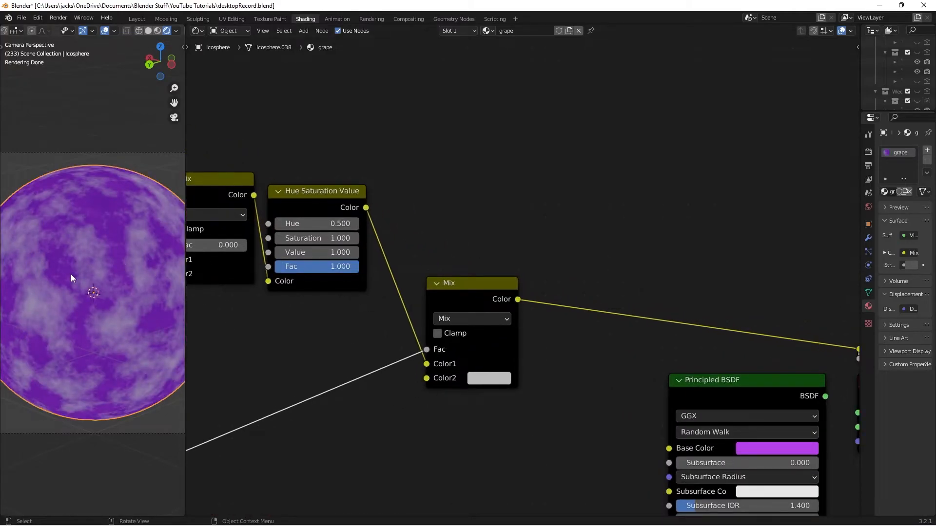
pyautogui.click(490, 379)
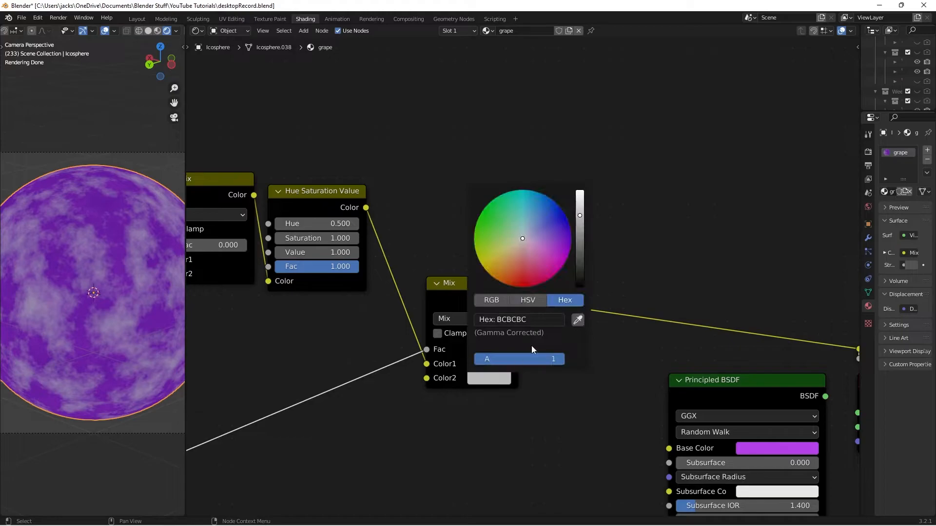
pyautogui.click(544, 317)
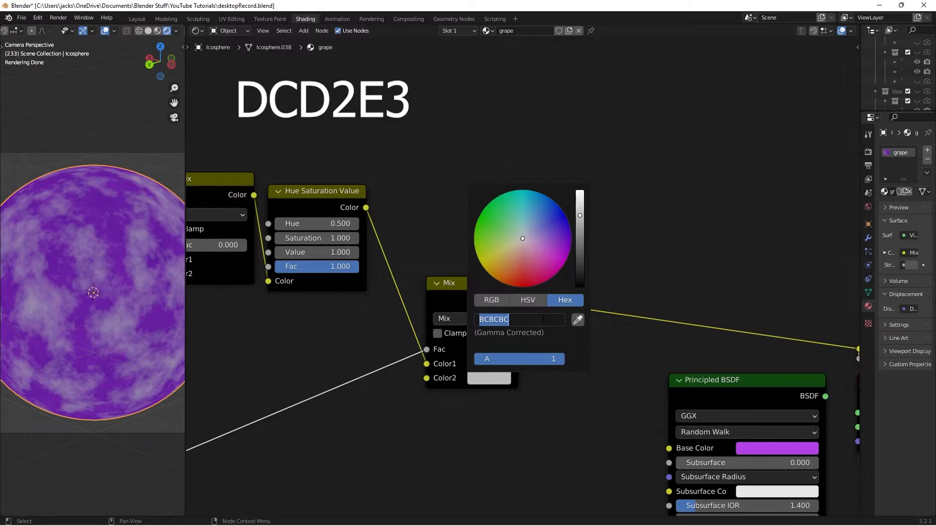
pyautogui.write('DCD2E3')
pyautogui.press('Return')
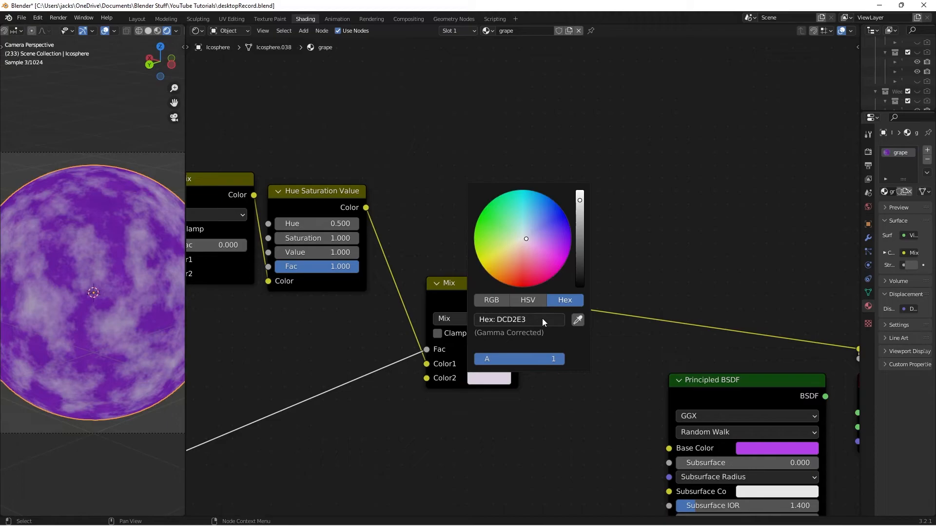
pyautogui.moveTo(471, 386); pyautogui.dragTo(460, 383)
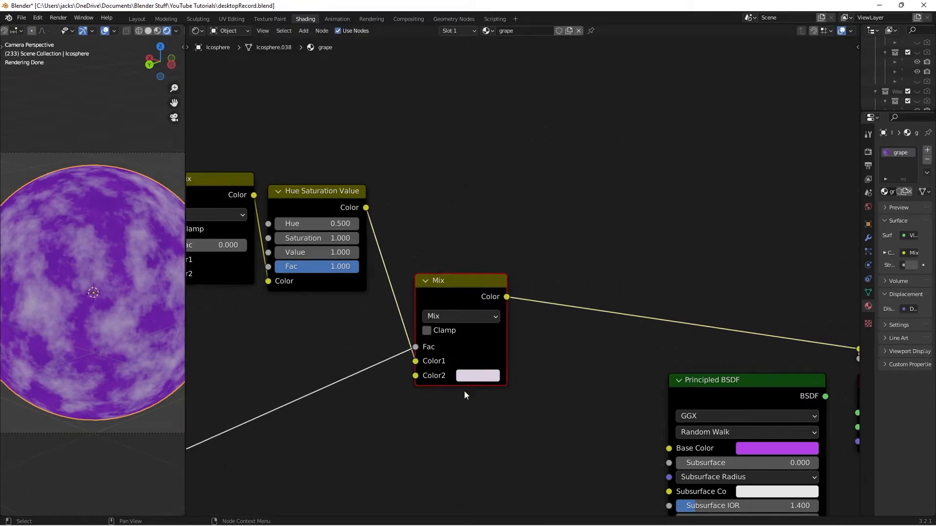
# - Try a higher saturation for the last Mix node's Color2, then cancel the change
pyautogui.click(477, 380)
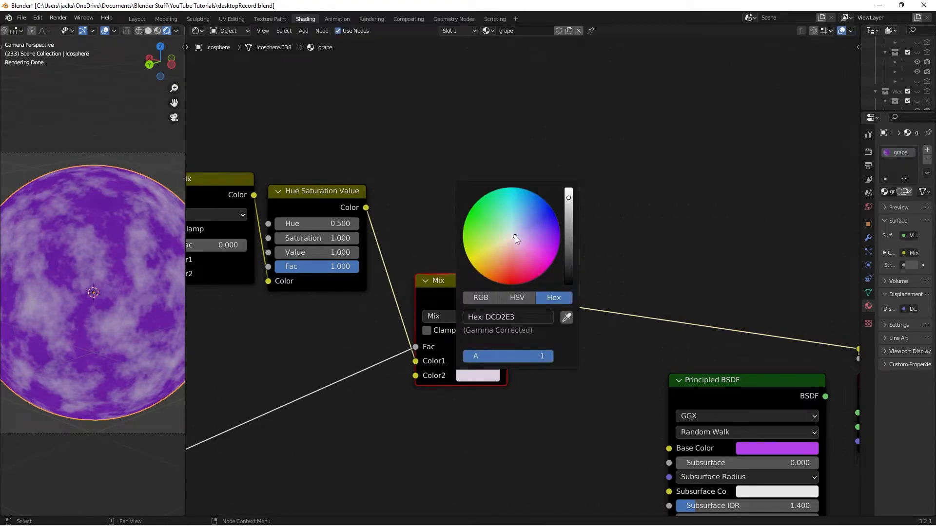
pyautogui.click(506, 296)
pyautogui.moveTo(478, 330); pyautogui.dragTo(554, 330)
pyautogui.rightClick(553, 330)
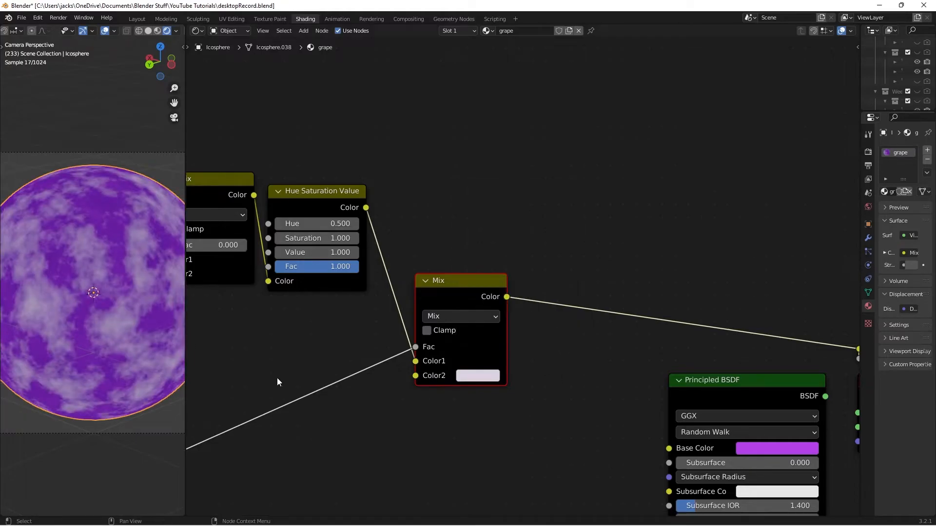
# - Adjust the last Mix node's position beside the Hue Saturation Value node and save the file
pyautogui.hotkey('ctrl', 's')
pyautogui.press('g')
pyautogui.click(423, 287)
pyautogui.click(428, 250)
pyautogui.moveTo(557, 306); pyautogui.dragTo(514, 217, button='middle')
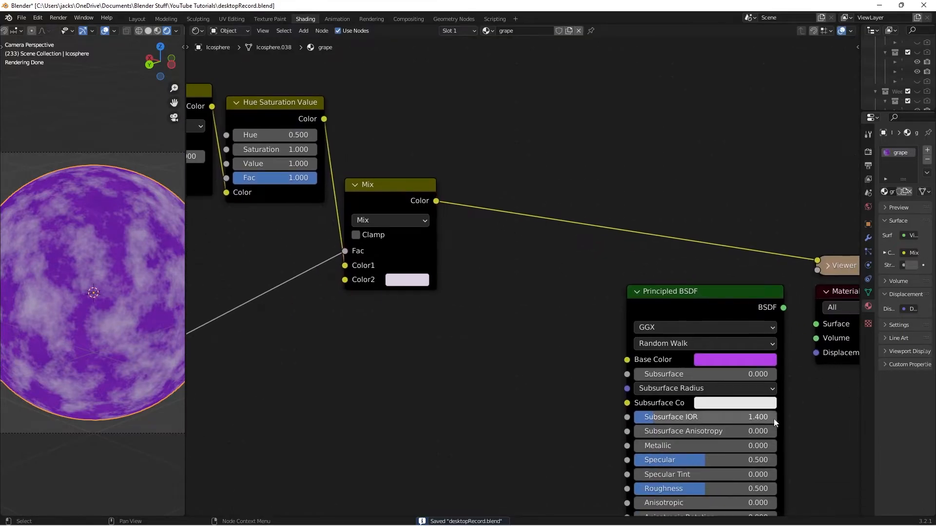
pyautogui.moveTo(375, 192); pyautogui.dragTo(371, 188)
pyautogui.click(371, 161)
pyautogui.hotkey('ctrl', 's')
pyautogui.moveTo(253, 295); pyautogui.dragTo(334, 291, button='middle')
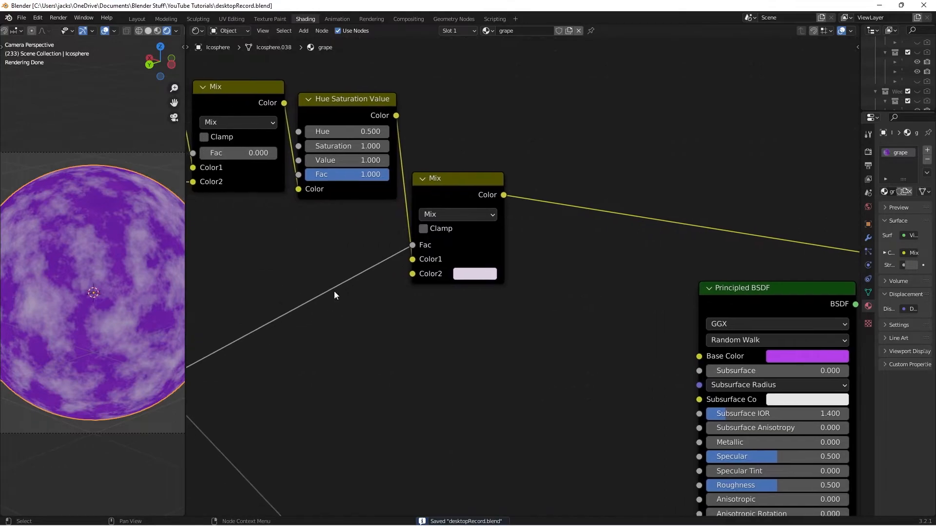
pyautogui.scroll(-2, 346, 258)
pyautogui.moveTo(349, 260); pyautogui.dragTo(377, 262, button='middle')
pyautogui.moveTo(488, 199); pyautogui.dragTo(488, 196)
pyautogui.click(499, 160)
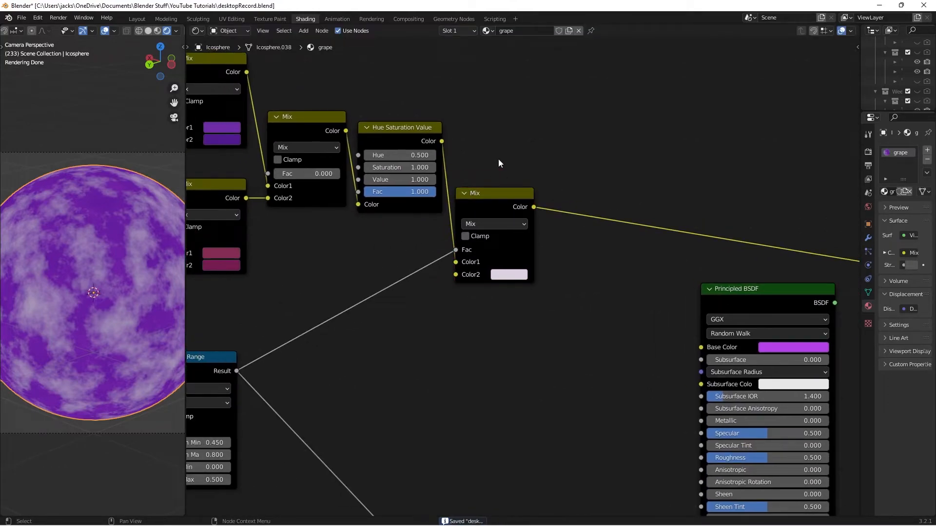
pyautogui.moveTo(491, 199); pyautogui.dragTo(512, 211)
pyautogui.hotkey('ctrl', 's')
pyautogui.click(605, 232)
# - Connect the last Mix node's Color output to the Principled BSDF's Base Color
pyautogui.moveTo(605, 232); pyautogui.dragTo(505, 203, button='middle')
pyautogui.scroll(2, 504, 201)
pyautogui.click(421, 183)
pyautogui.moveTo(423, 183); pyautogui.dragTo(618, 338)
# - Duplicate the Hue Saturation Value node and insert the copy between the last Mix node and the Principled BSDF
pyautogui.hotkey('shift', 'a')
pyautogui.moveTo(359, 77); pyautogui.dragTo(210, 112)
pyautogui.hotkey('shift', 'd')
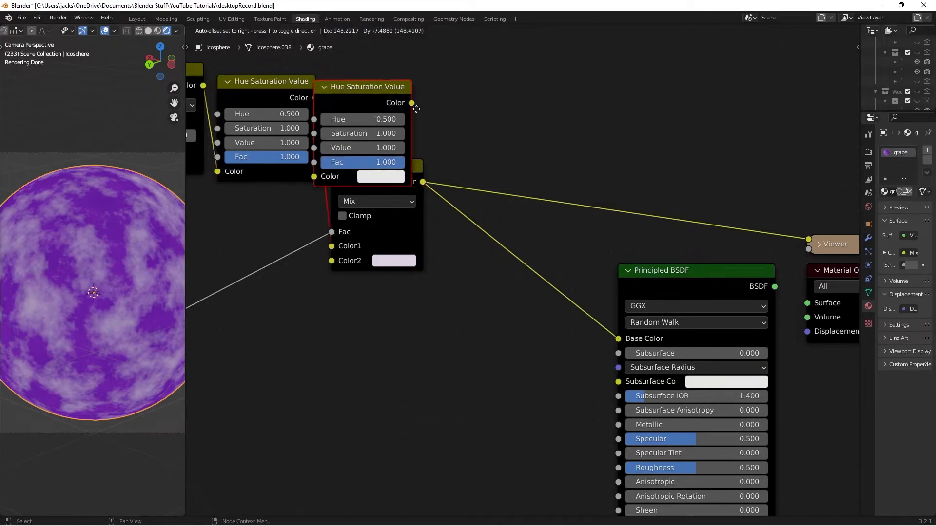
pyautogui.click(551, 253)
pyautogui.moveTo(536, 227); pyautogui.dragTo(520, 264)
# - Set the copied Hue Saturation Value node's Hue to 0.015 and preview the Principled BSDF on the sphere
pyautogui.hotkey('alt', 'a')
pyautogui.write('.0')
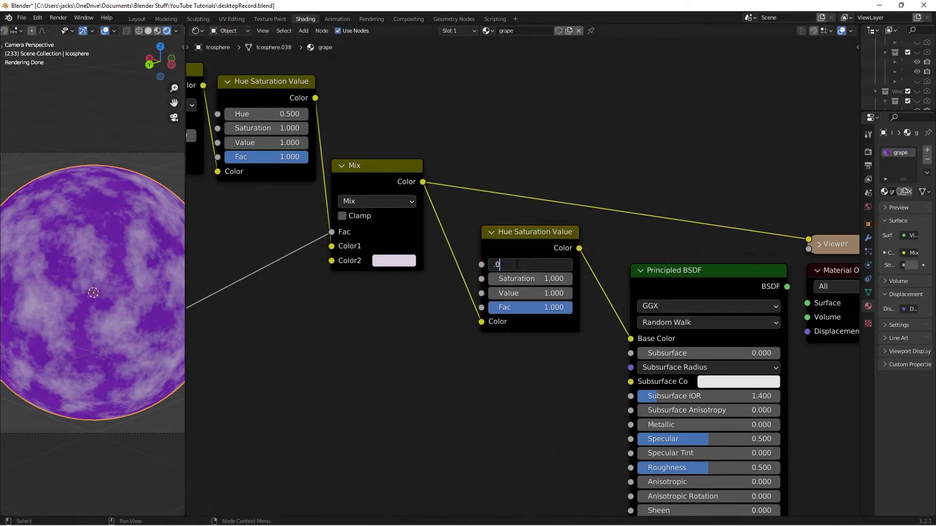
pyautogui.write('15')
pyautogui.press('Return')
pyautogui.keyDown('ctrl'); pyautogui.keyDown('shift'); pyautogui.click(714, 283); pyautogui.keyUp('shift'); pyautogui.keyUp('ctrl')
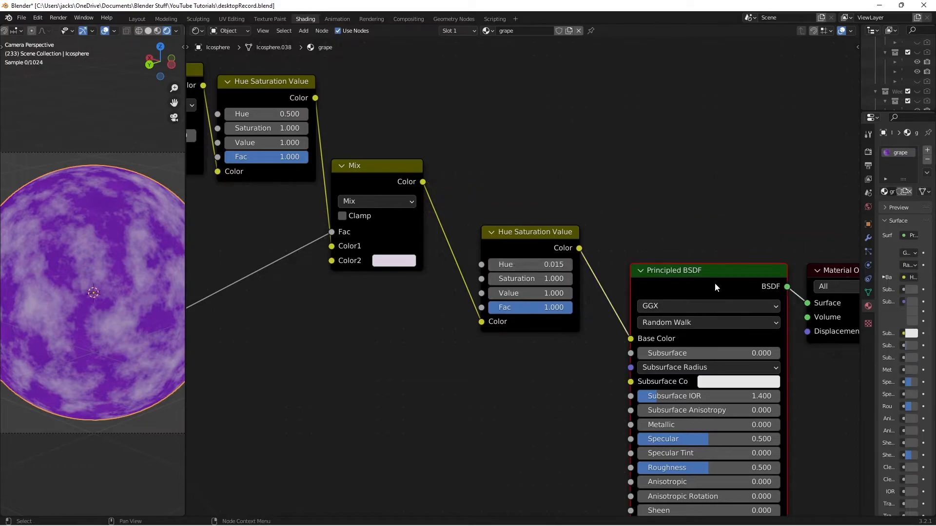
# - Set the copied Hue Saturation Value node's Saturation to 0.8 and its Hue to 0.5
pyautogui.click(523, 282)
pyautogui.write('.8')
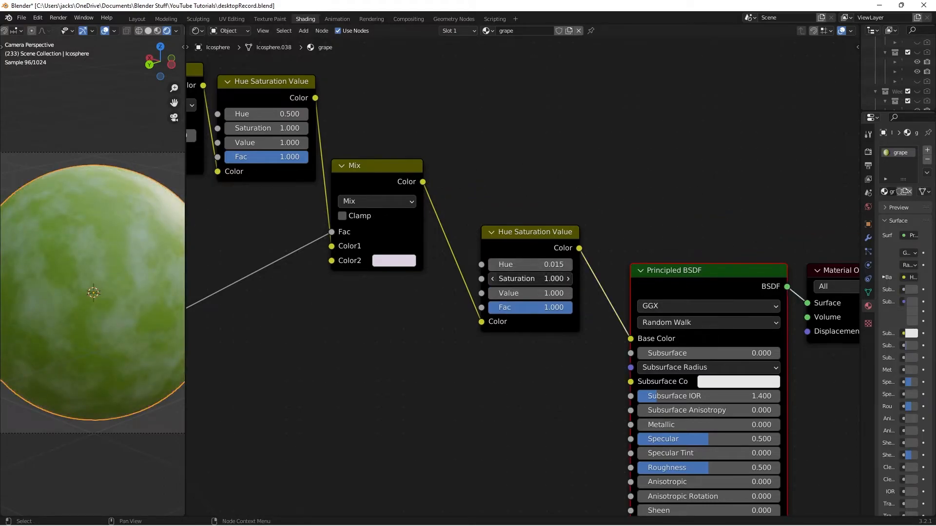
pyautogui.press('Return')
pyautogui.click(538, 264)
pyautogui.write('.5')
pyautogui.press('Return')
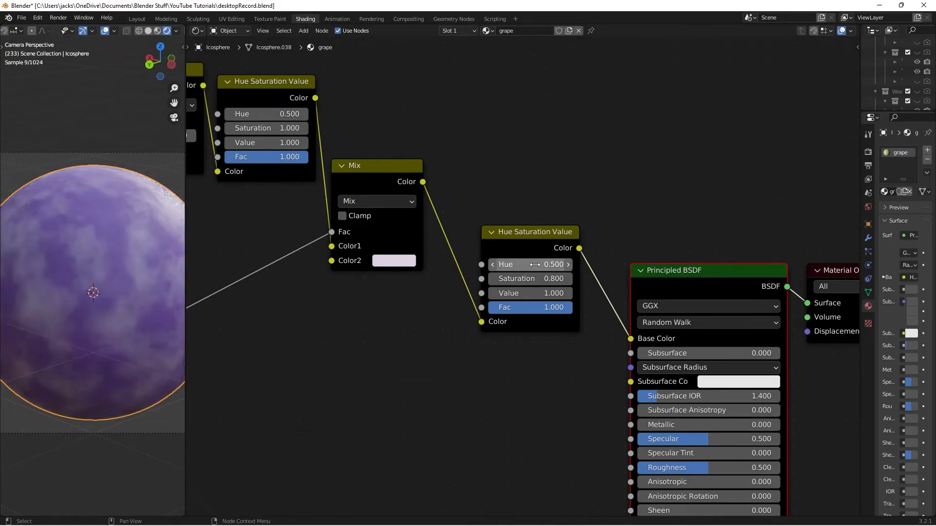
# - Try a red tint for the last Mix node's Color2, then cancel the change
pyautogui.click(401, 260)
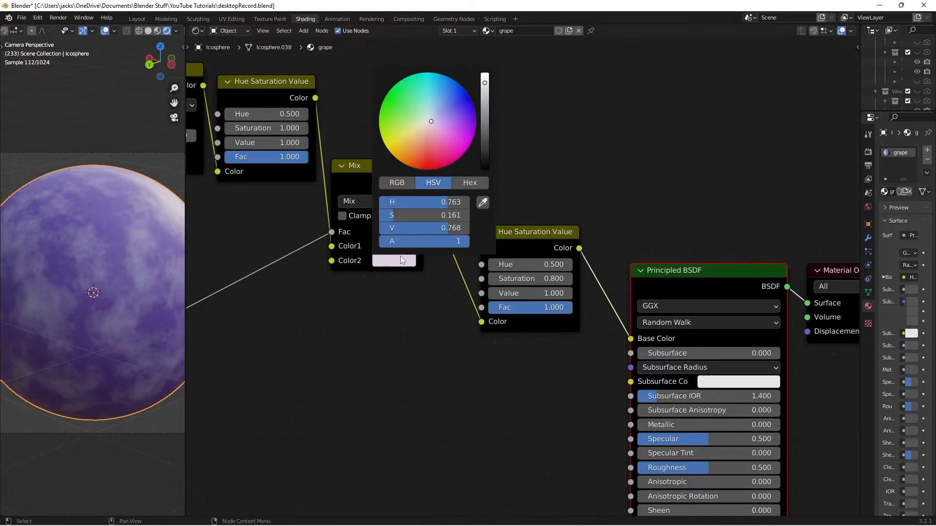
pyautogui.moveTo(437, 114); pyautogui.dragTo(426, 169)
pyautogui.rightClick(426, 170)
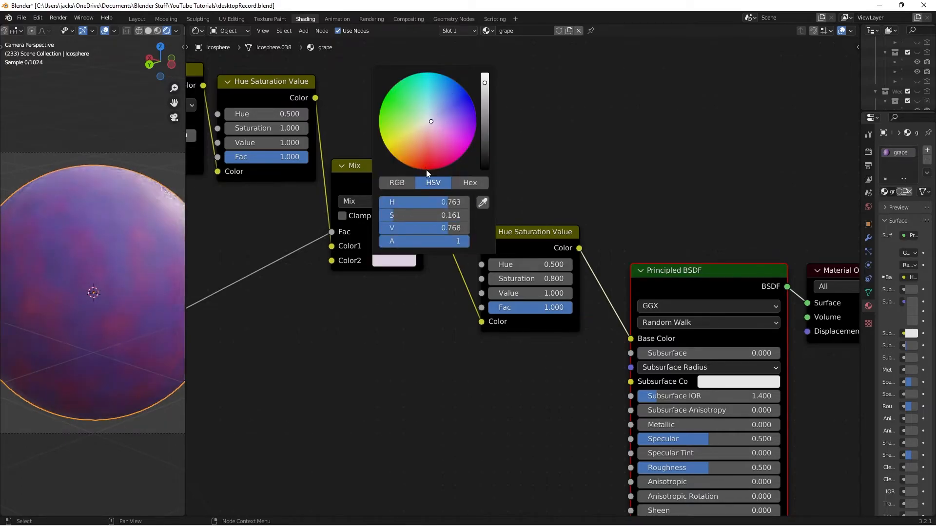
# - Set the copied Hue Saturation Value node's Saturation to 1 and save the file
pyautogui.click(516, 278)
pyautogui.write('1')
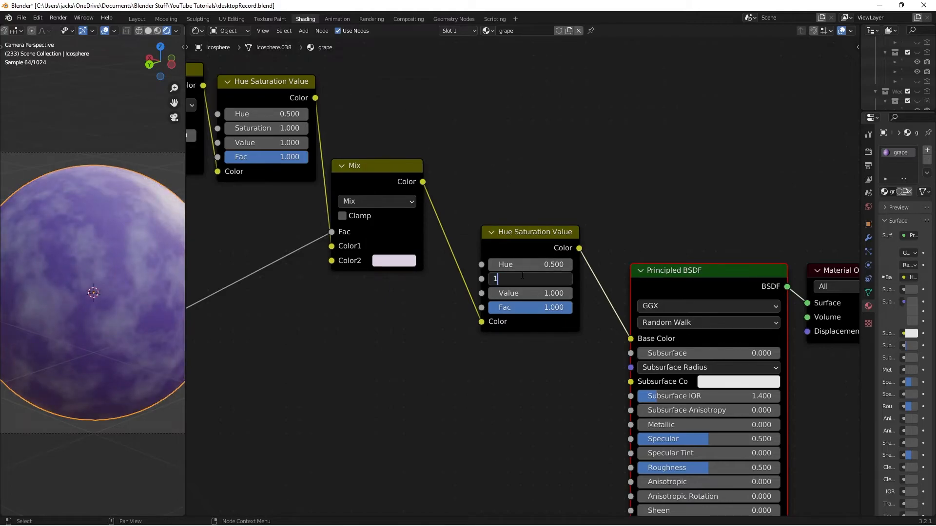
pyautogui.press('Return')
pyautogui.click(523, 166)
pyautogui.hotkey('ctrl', 's')
pyautogui.scroll(-3, 522, 166)
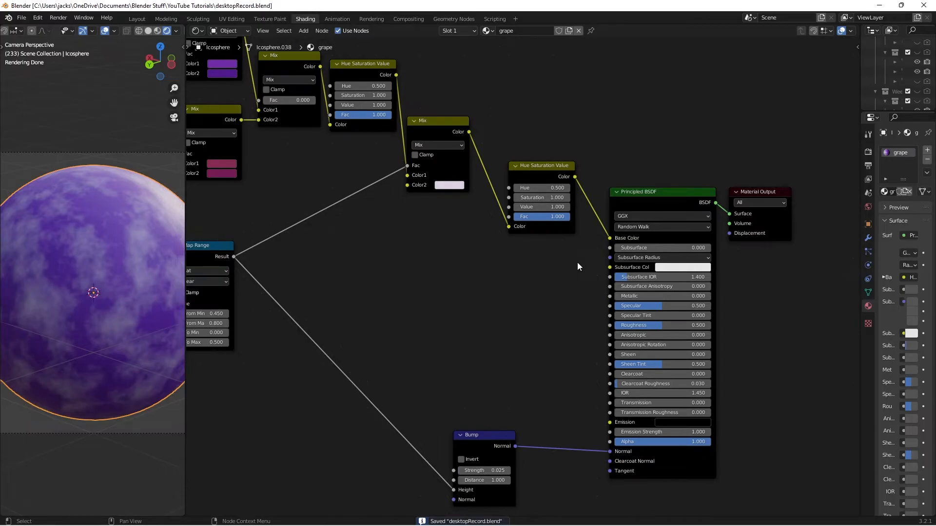
# - Add an Invert node, feed it from the bloom Map Range Result, and preview its output on the sphere
pyautogui.hotkey('shift', 'a')
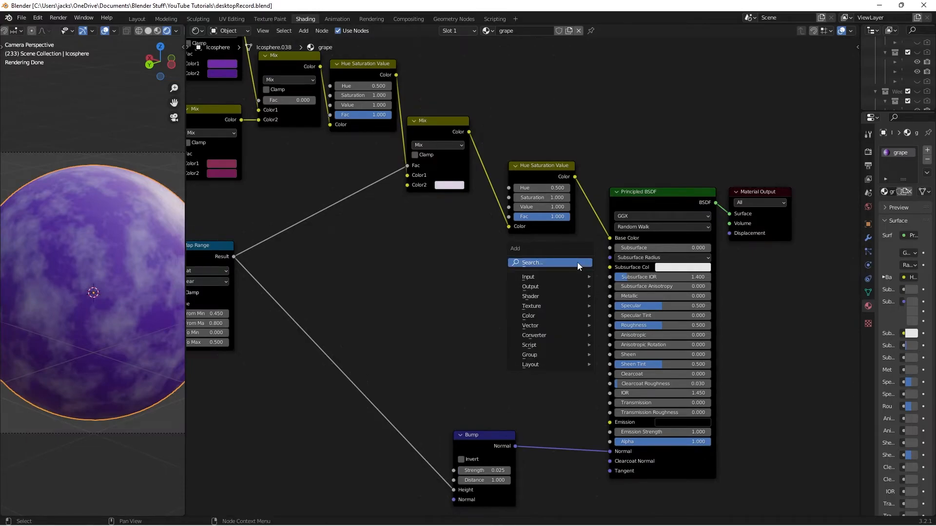
pyautogui.click(577, 262)
pyautogui.write('invert')
pyautogui.press('Return')
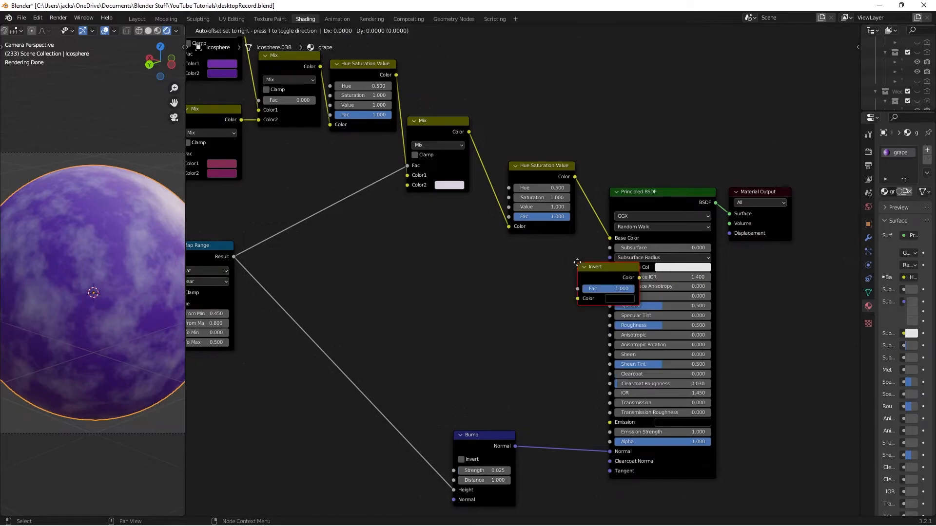
pyautogui.scroll(-1, 324, 247)
pyautogui.moveTo(323, 247); pyautogui.dragTo(428, 241, button='middle')
pyautogui.moveTo(346, 250); pyautogui.dragTo(457, 303)
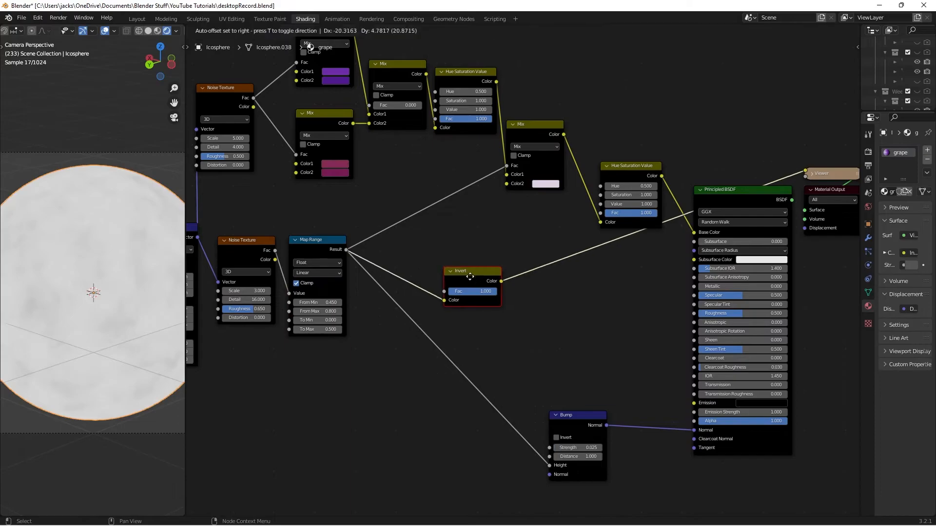
# - Insert a second Map Range node directly after the Invert node, receiving the inverted color as its Value
pyautogui.scroll(3, 445, 272)
pyautogui.moveTo(418, 277); pyautogui.dragTo(373, 292, button='middle')
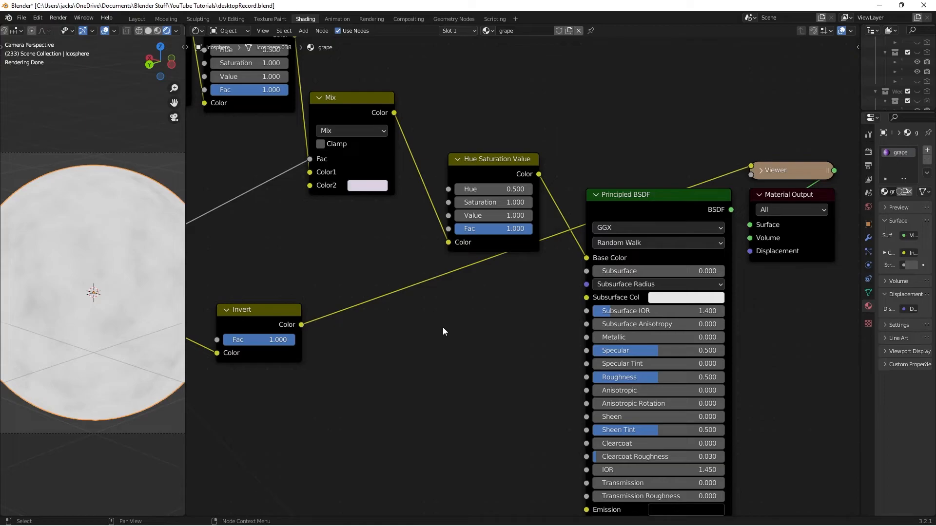
pyautogui.hotkey('shift', 'a')
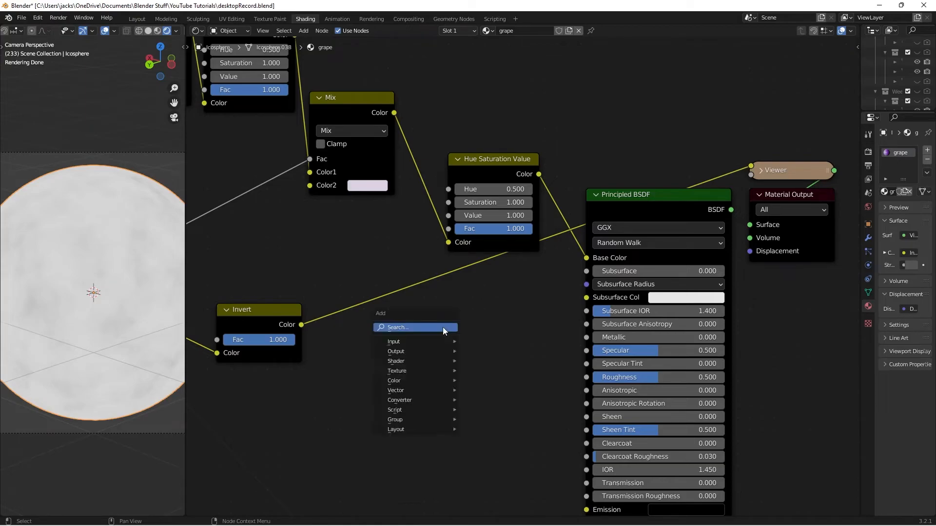
pyautogui.click(442, 327)
pyautogui.write('map r')
pyautogui.press('Return')
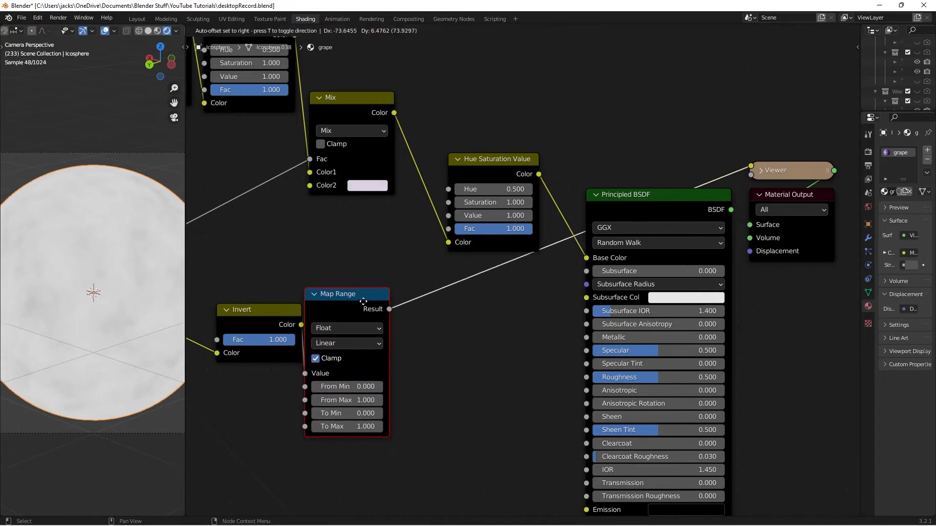
pyautogui.click(344, 297)
# - Set the new Map Range node's From Min to 0.6, To Min to 0.1 and To Max to 0.3
pyautogui.scroll(2, 431, 306)
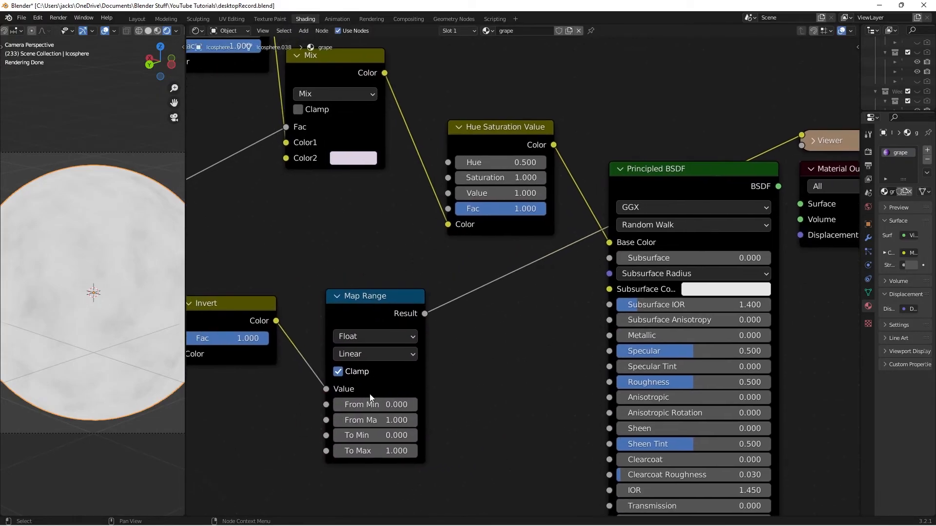
pyautogui.click(353, 405)
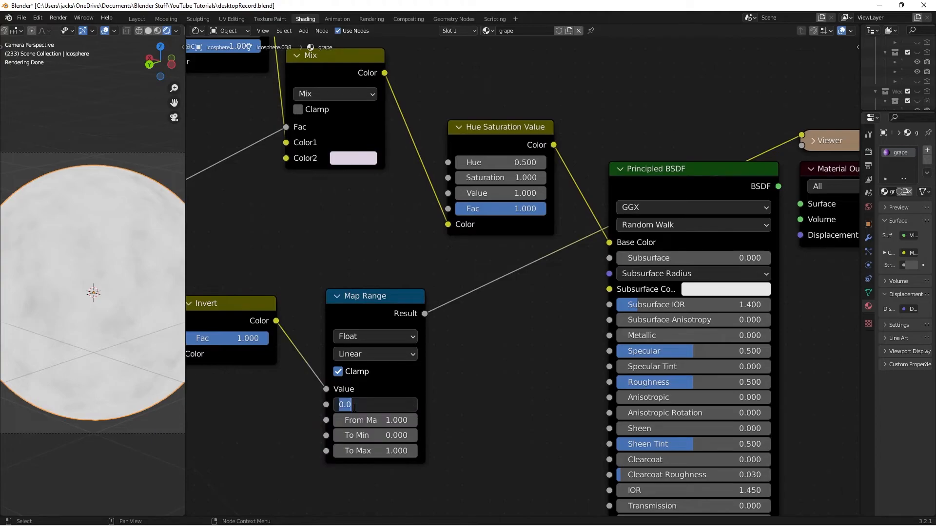
pyautogui.write('0.6')
pyautogui.press('Return')
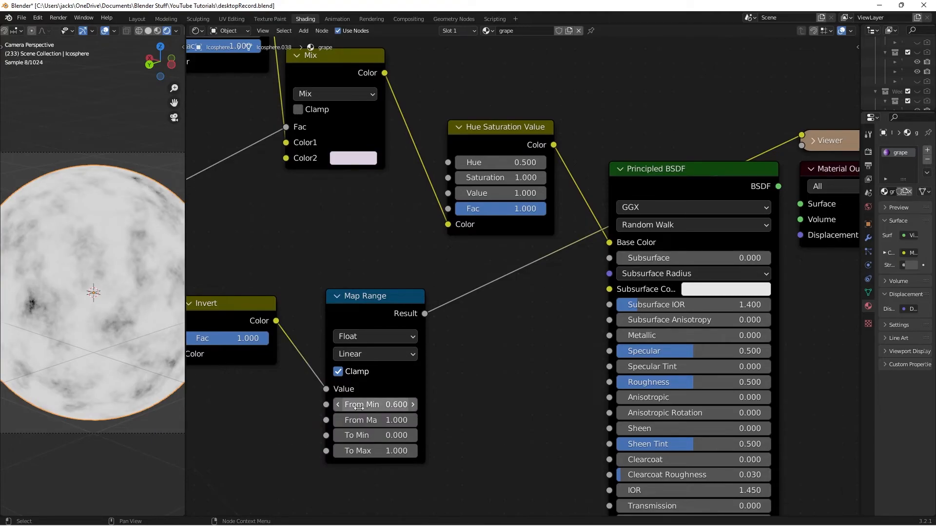
pyautogui.click(389, 441)
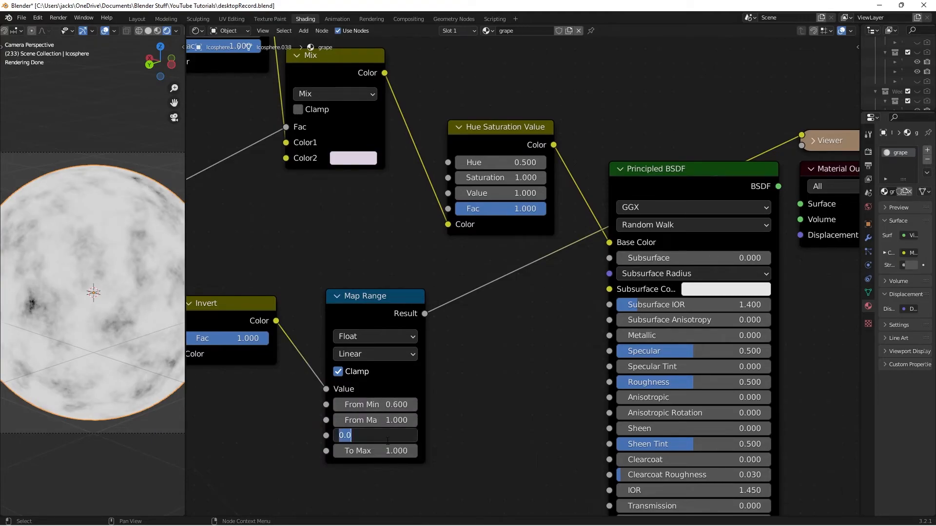
pyautogui.write('0.1')
pyautogui.press('Return')
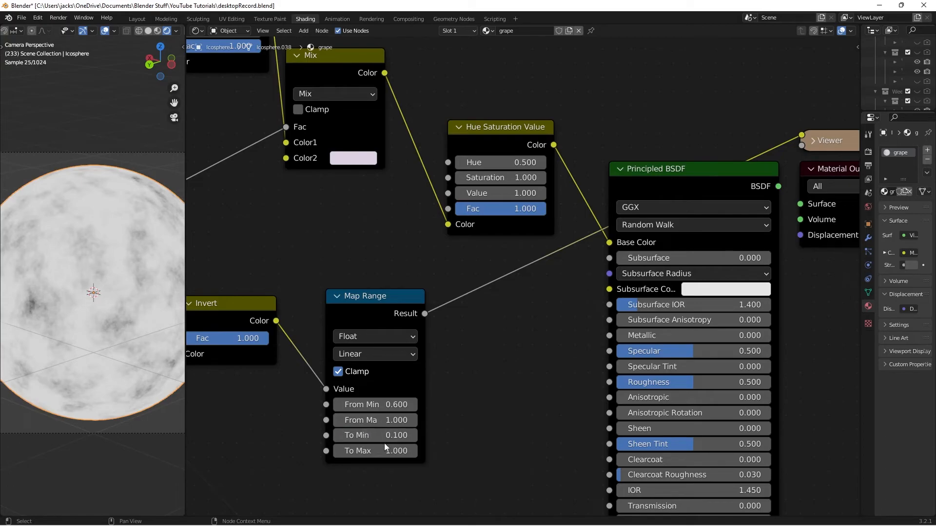
pyautogui.click(393, 450)
pyautogui.write('0.3')
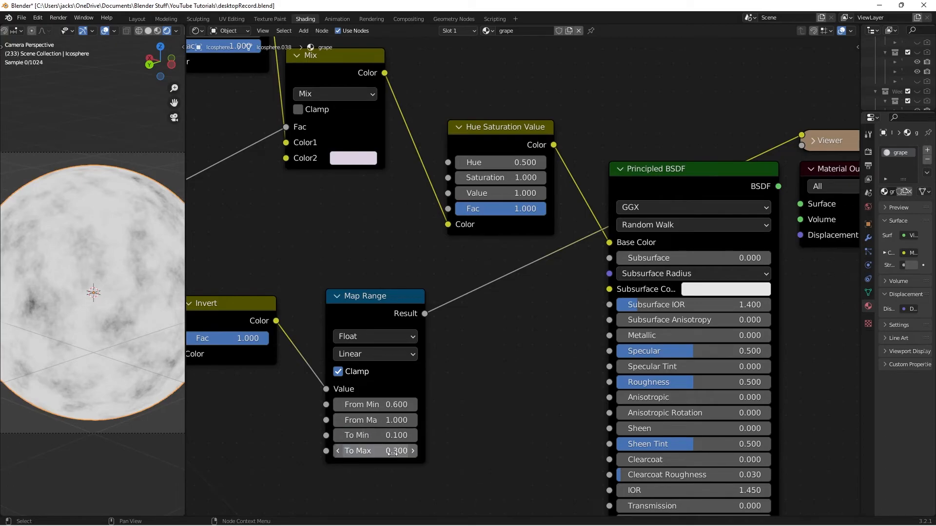
pyautogui.press('Return')
# - Restore the Principled BSDF as the surface output and connect the new Map Range Result to its Roughness
pyautogui.click(361, 299)
pyautogui.click(563, 344)
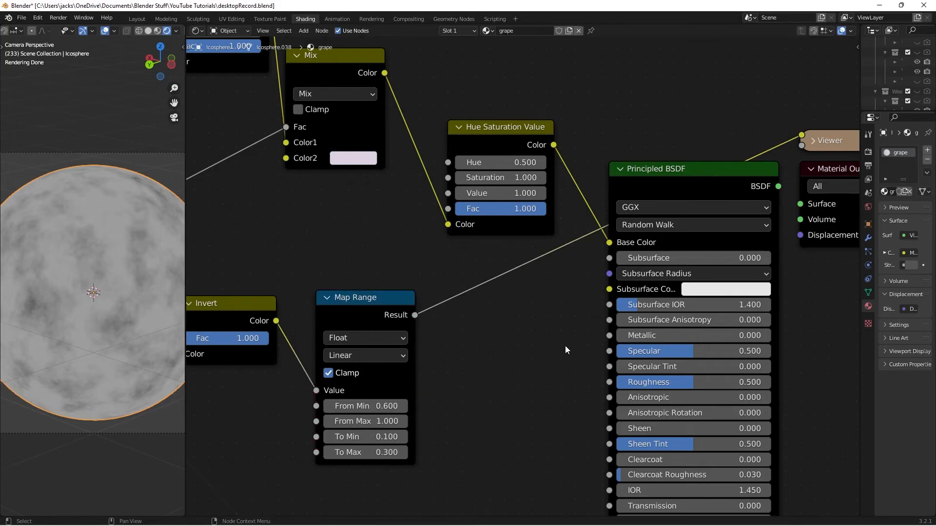
pyautogui.scroll(-1, 508, 329)
pyautogui.keyDown('ctrl'); pyautogui.keyDown('shift'); pyautogui.click(649, 177); pyautogui.keyUp('shift'); pyautogui.keyUp('ctrl')
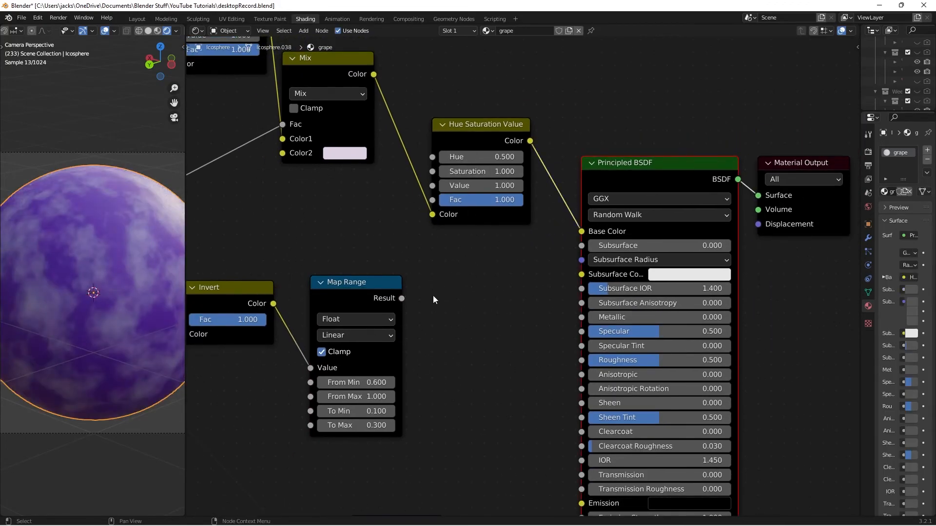
pyautogui.moveTo(401, 299); pyautogui.dragTo(588, 365)
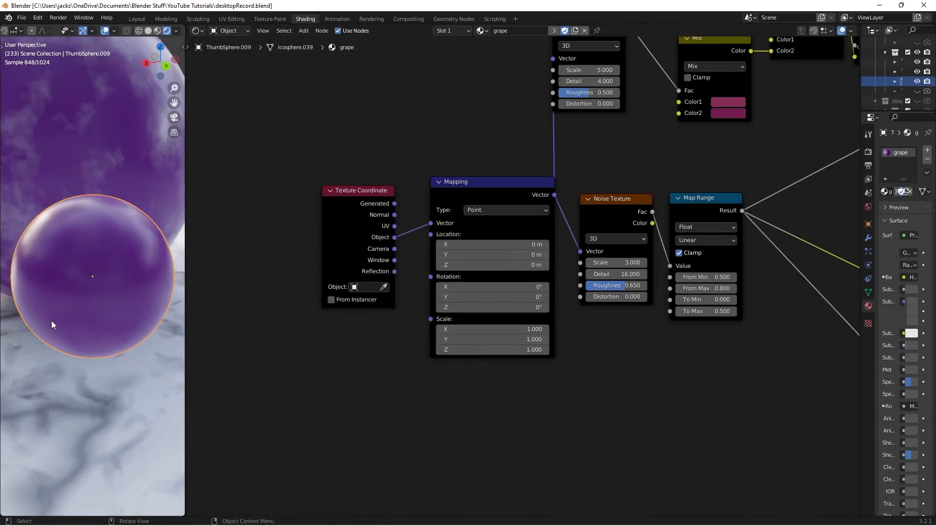
# - Select the small sphere beside the large grape and give it its own separate copy of the grape material
pyautogui.moveTo(57, 318); pyautogui.dragTo(91, 318, button='middle')
pyautogui.scroll(-2, 91, 319)
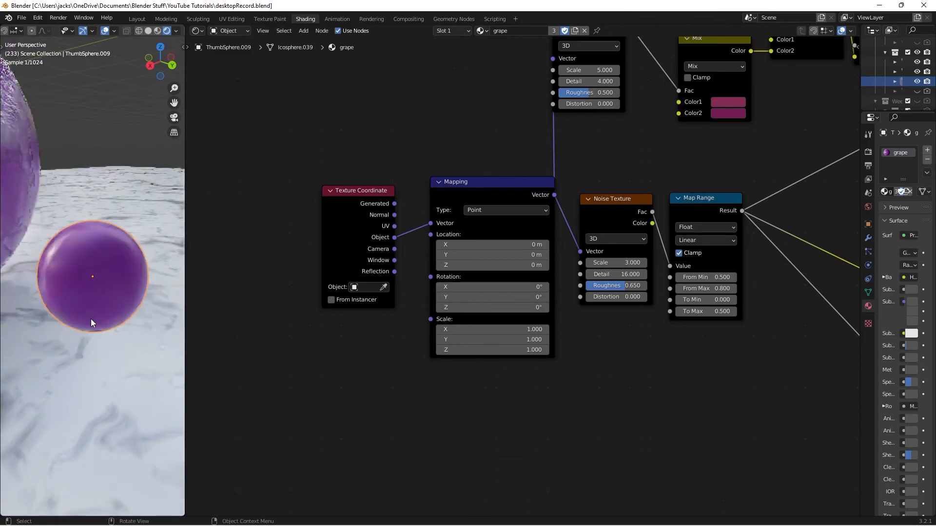
pyautogui.moveTo(150, 293); pyautogui.dragTo(180, 212, button='middle')
pyautogui.click(72, 241)
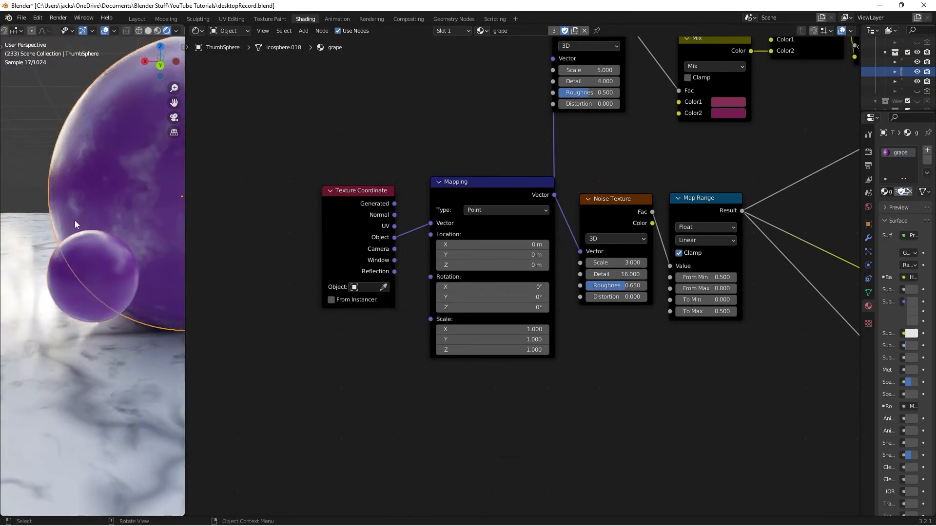
pyautogui.click(81, 280)
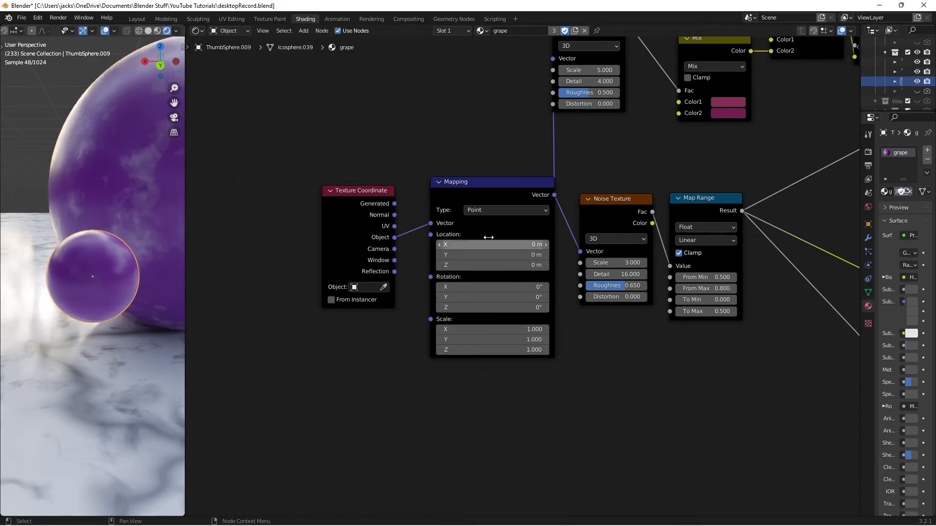
pyautogui.click(575, 31)
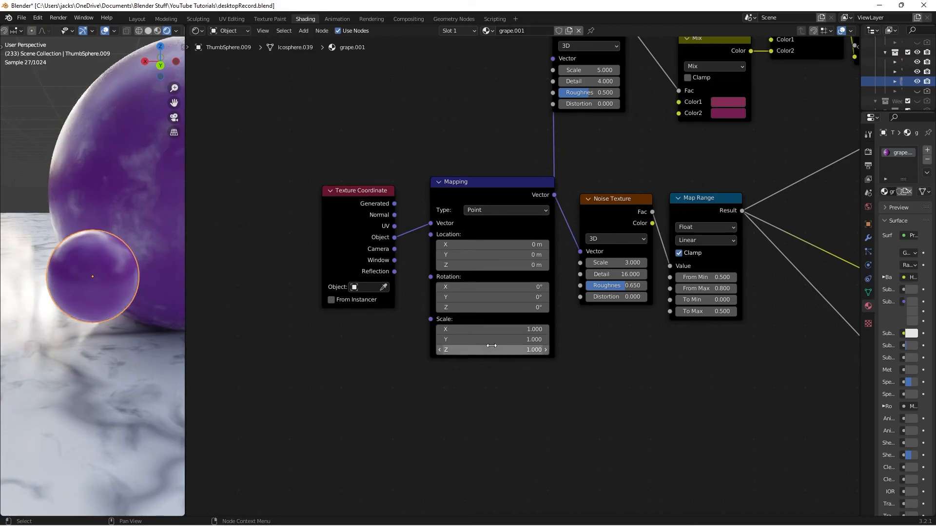
# - Set the Mapping node's scale to 20 on X, Y and Z in the small sphere's material
pyautogui.click(474, 193)
pyautogui.moveTo(504, 330); pyautogui.dragTo(504, 350)
pyautogui.write('20')
pyautogui.press('Return')
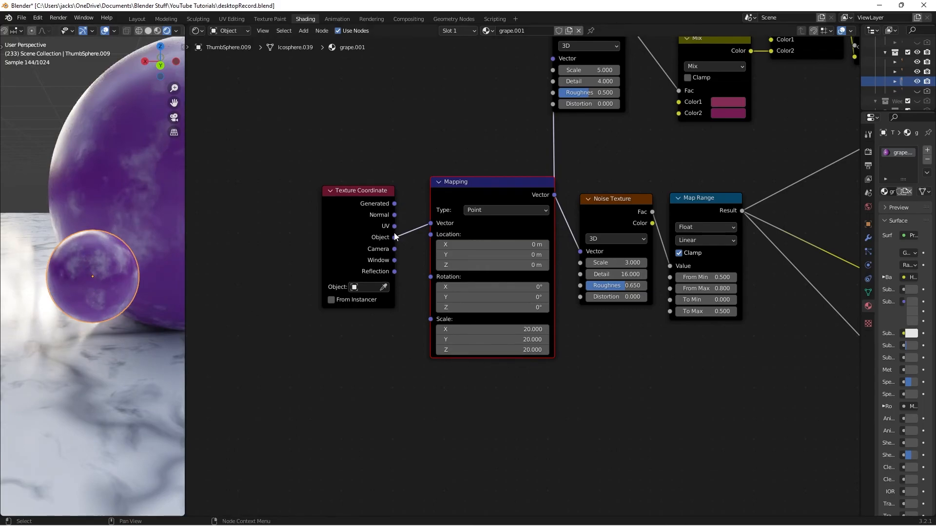
# - Try a scale of 100 on all three axes of the small sphere's Mapping node
pyautogui.moveTo(483, 330); pyautogui.dragTo(486, 350)
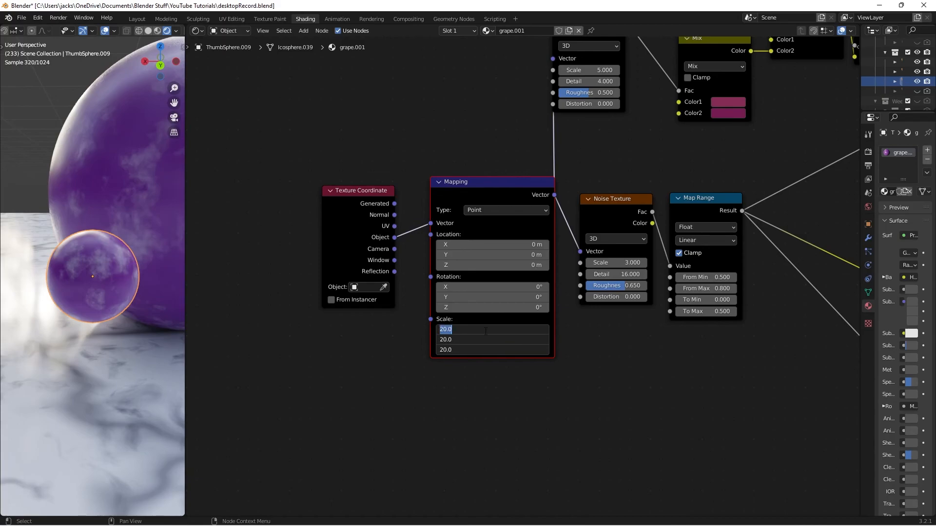
pyautogui.write('1')
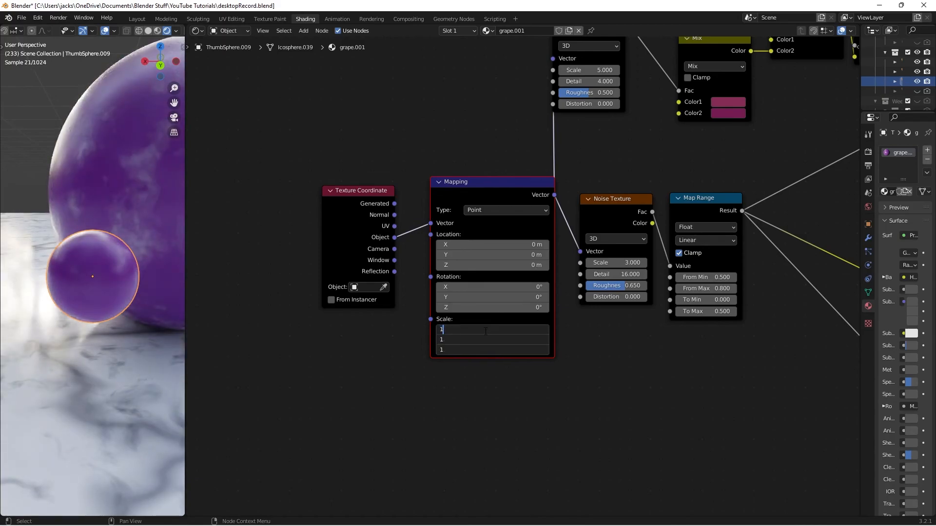
pyautogui.write('00')
pyautogui.press('Return')
# - Return the Mapping node's scale to 20 on all three axes and save the file
pyautogui.moveTo(502, 325); pyautogui.dragTo(503, 350)
pyautogui.write('210')
pyautogui.press('Return')
pyautogui.write('20')
pyautogui.press('Return')
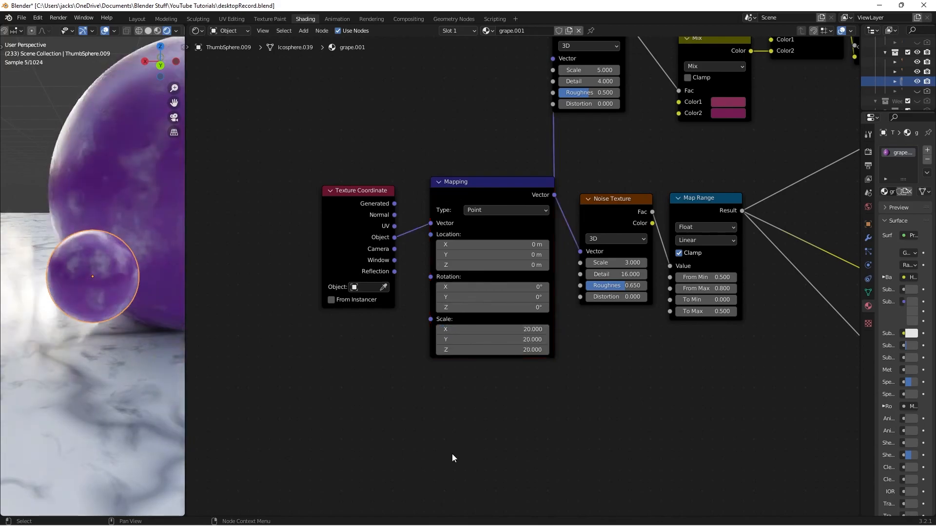
pyautogui.hotkey('ctrl', 's')
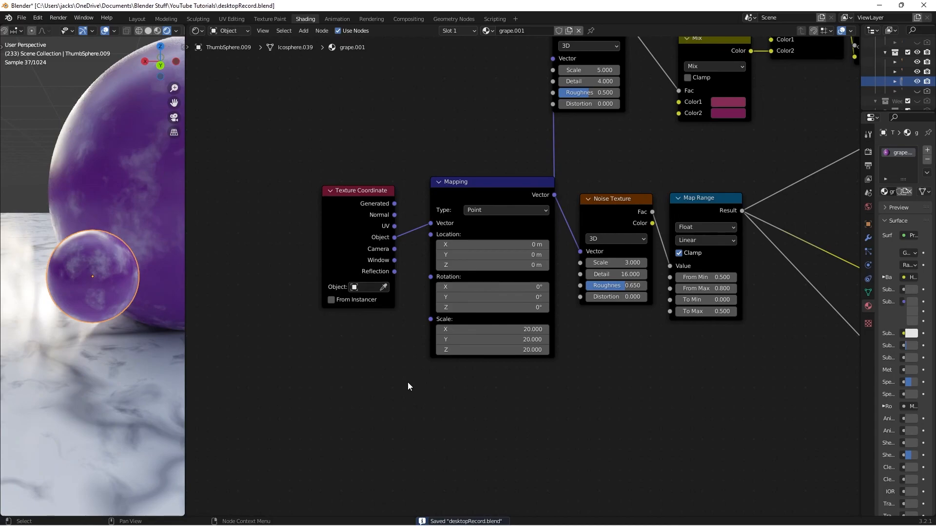
pyautogui.moveTo(269, 522)
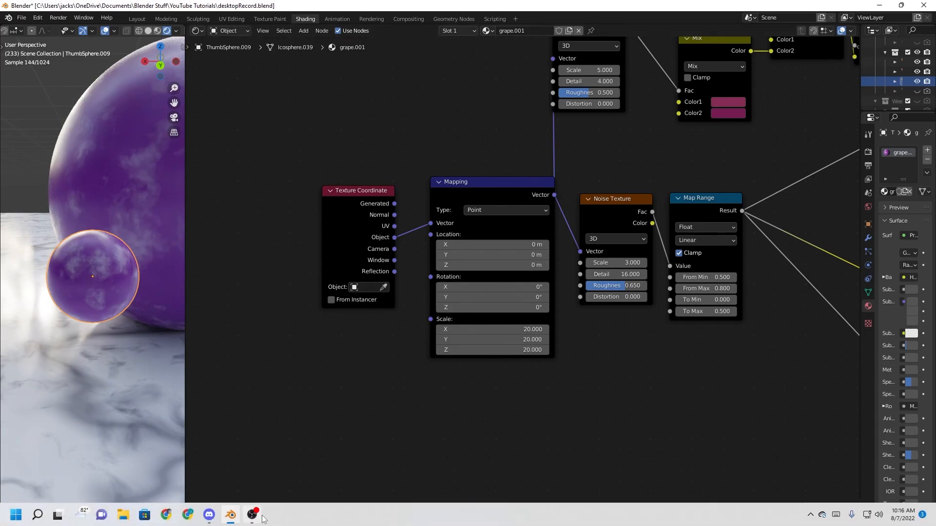